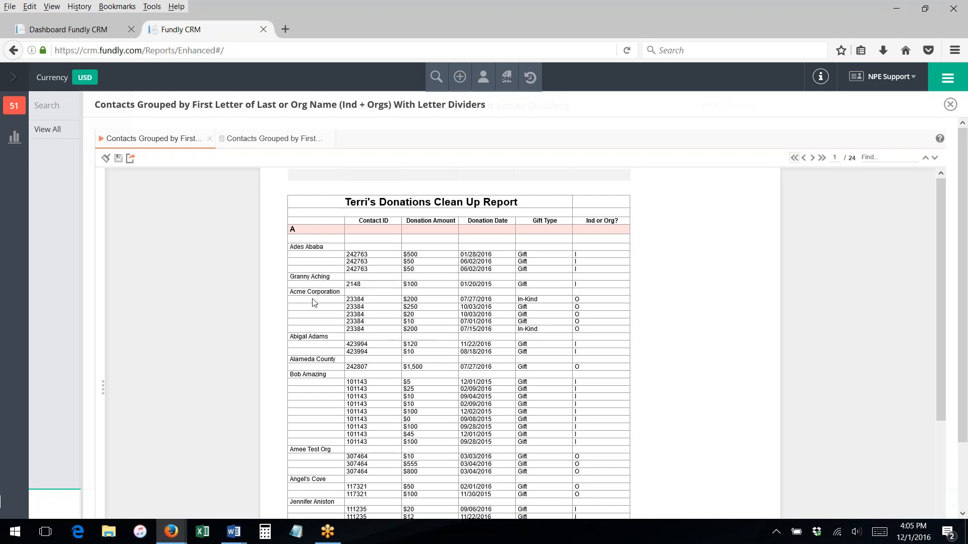
# Examine the sample donations report to see individuals and organizations grouped together under letter dividers
pyautogui.scroll(-5, 324, 414)
pyautogui.scroll(5, 323, 414)
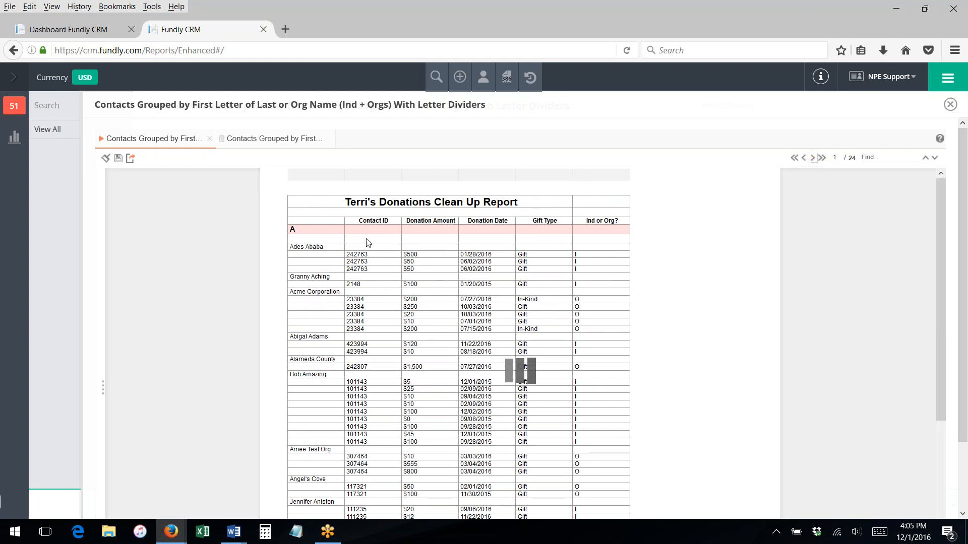
pyautogui.scroll(-10, 330, 252)
pyautogui.scroll(-3, 333, 255)
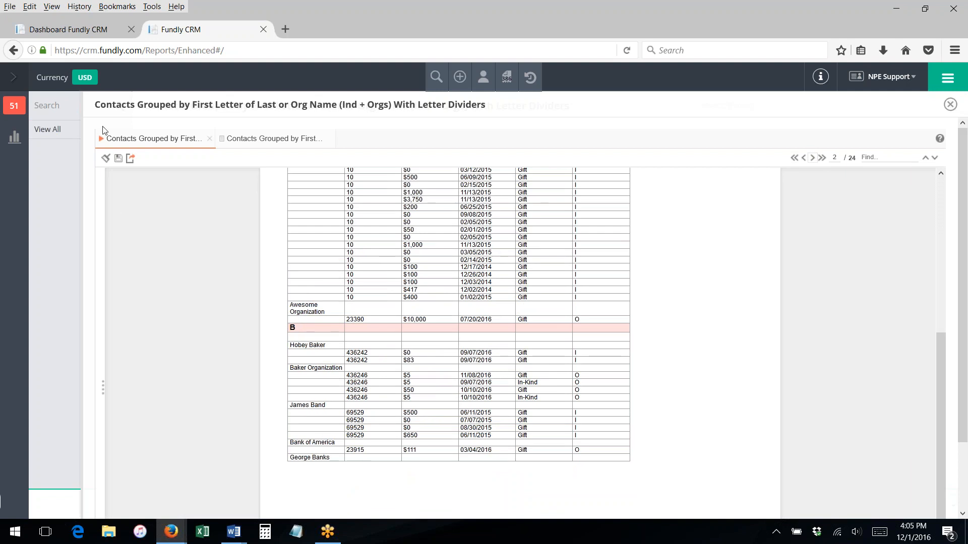
# From the CRM dashboard, go to the Enhanced Reports list and start a new standard report
pyautogui.click(64, 32)
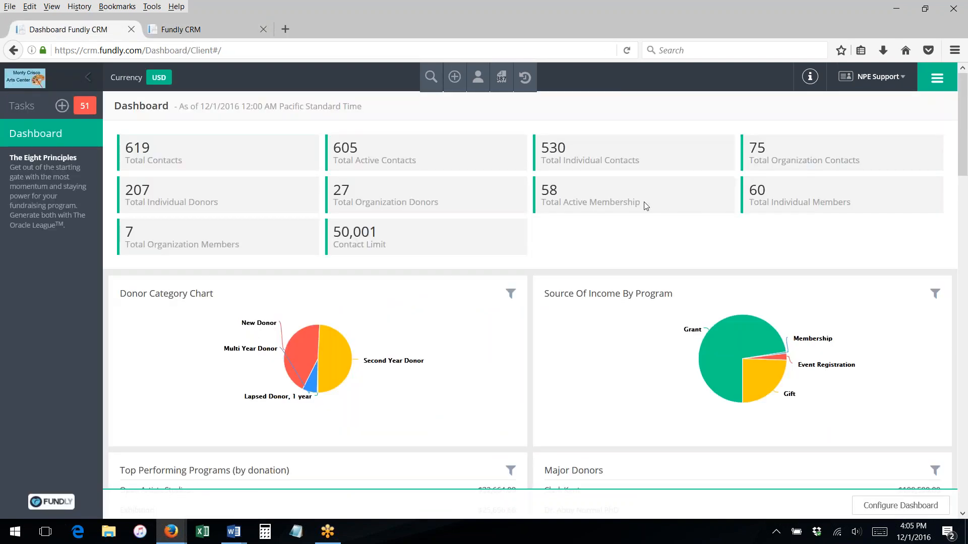
pyautogui.click(928, 84)
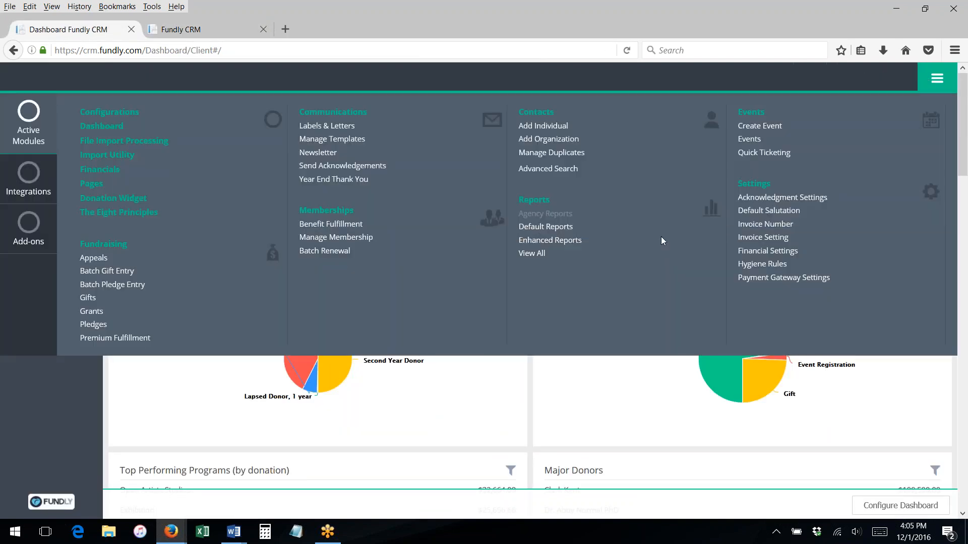
pyautogui.click(548, 241)
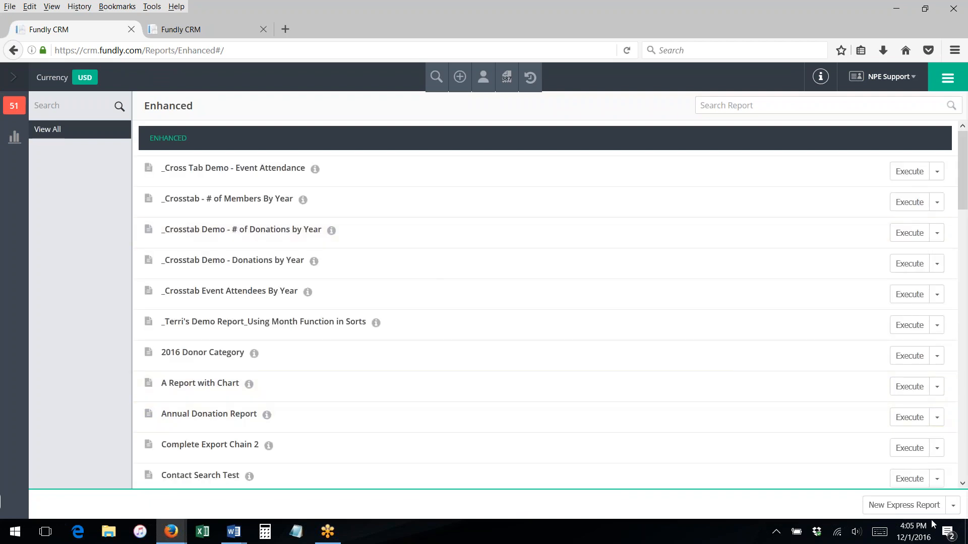
pyautogui.click(953, 506)
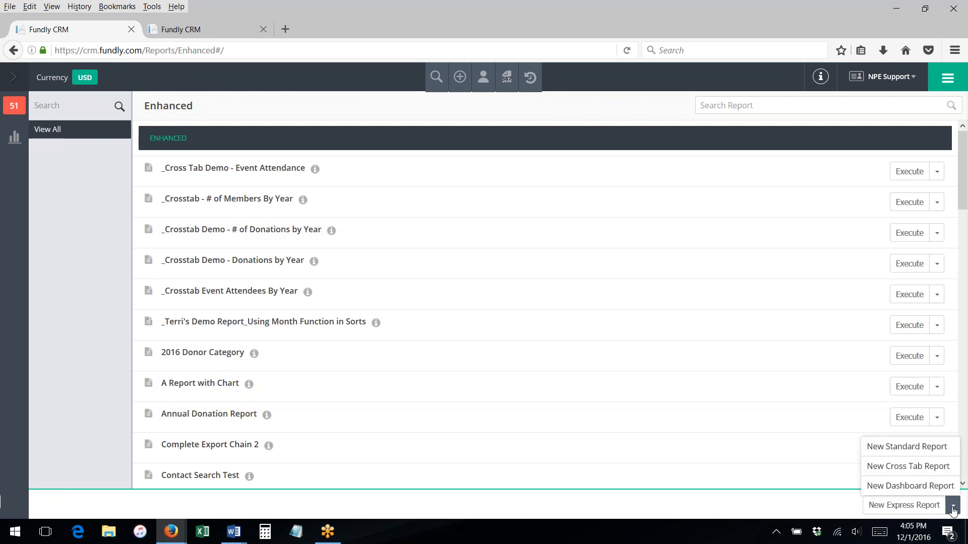
pyautogui.click(889, 446)
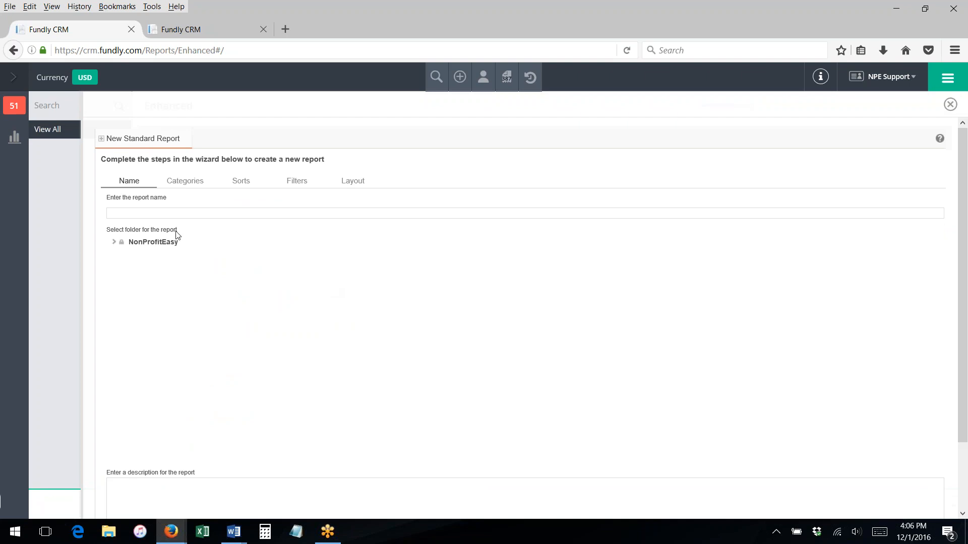
# Name the new report "Example of Contacts Sorted Together"
pyautogui.click(134, 212)
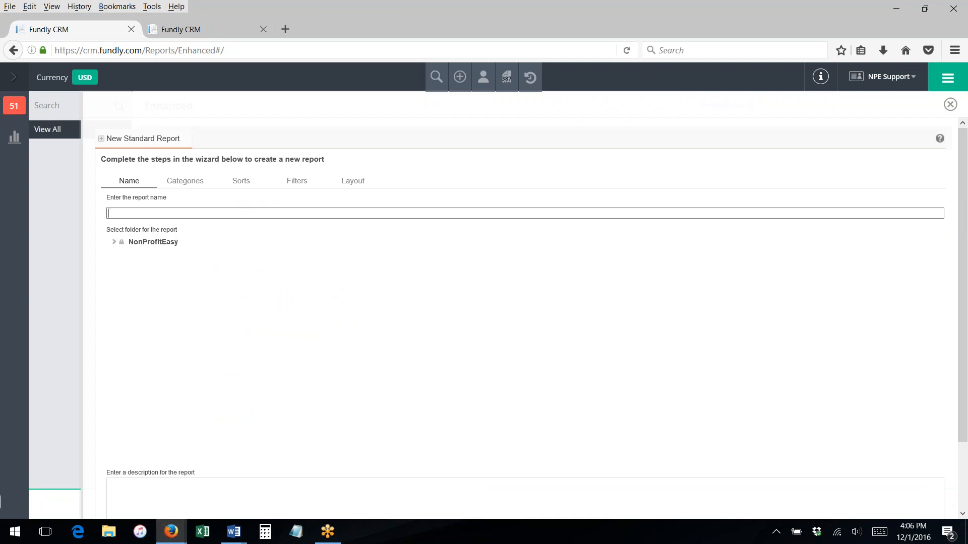
pyautogui.write('Example o')
pyautogui.press('BackSpace')
pyautogui.press('BackSpace')
pyautogui.press('BackSpace')
pyautogui.press('BackSpace')
pyautogui.write('ple of Contacts Sorted Together')
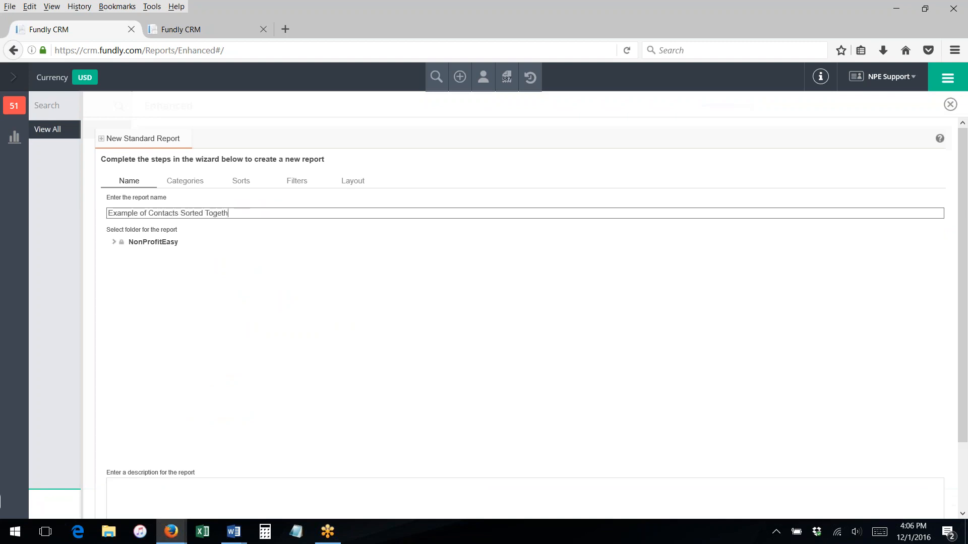
# Choose the NPE DEMO (VIDEO SAFE)_10 folder under NonProfitEasy for the report and continue to the categories
pyautogui.click(114, 243)
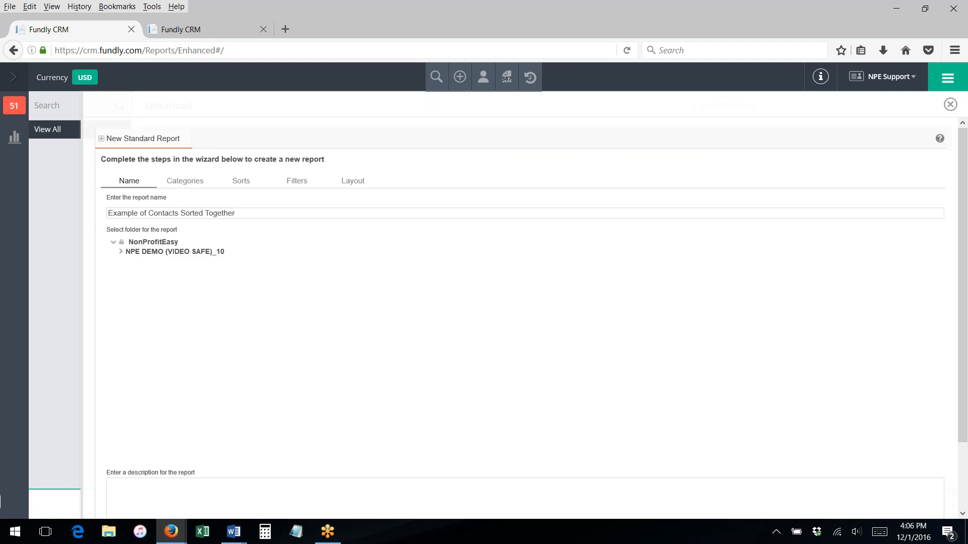
pyautogui.click(154, 254)
pyautogui.scroll(-3, 332, 348)
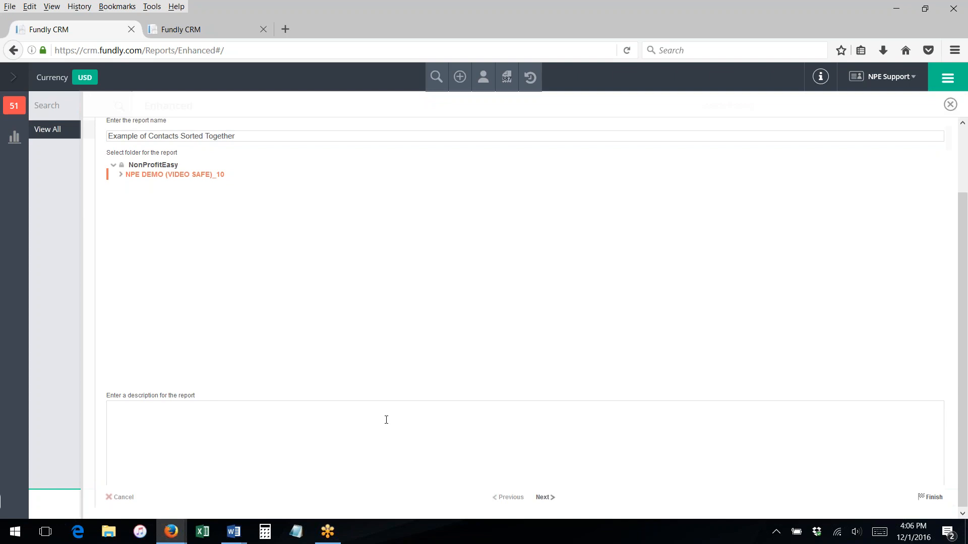
pyautogui.click(544, 497)
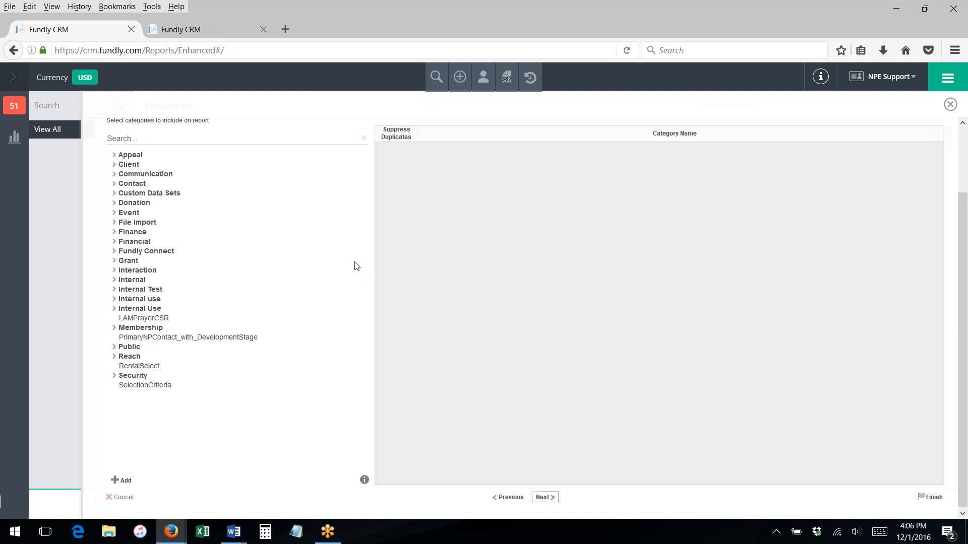
# Add the Contact category from the Contact group to the report
pyautogui.scroll(3, 356, 266)
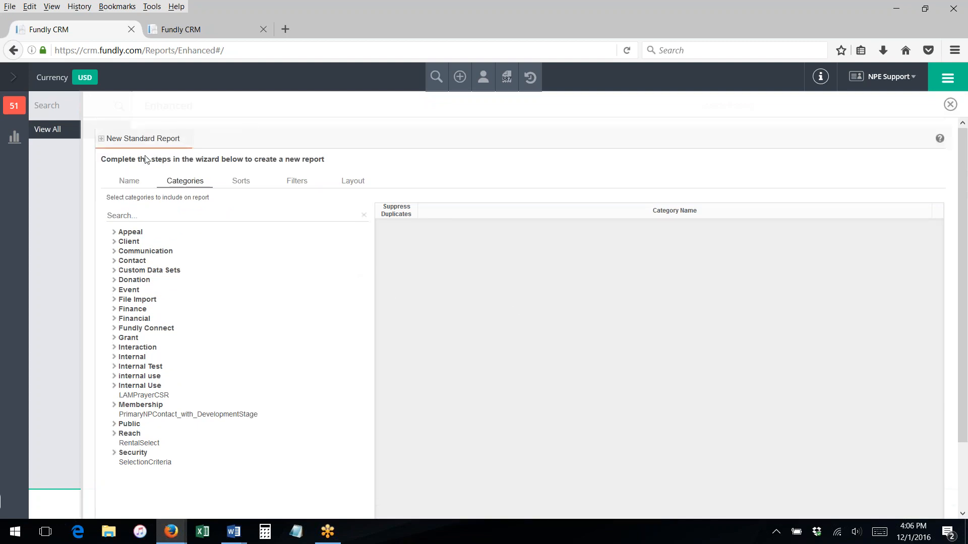
pyautogui.click(117, 260)
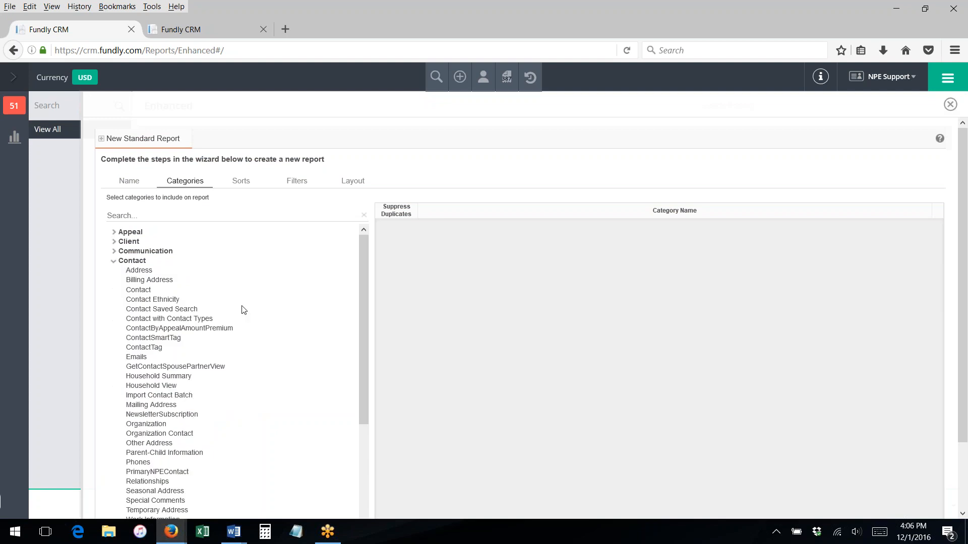
pyautogui.scroll(-1, 241, 312)
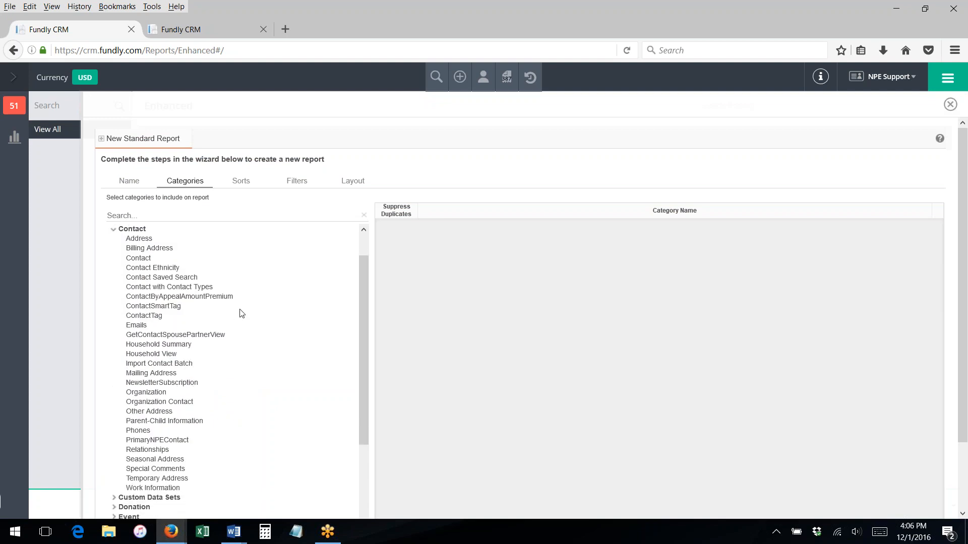
pyautogui.click(144, 261)
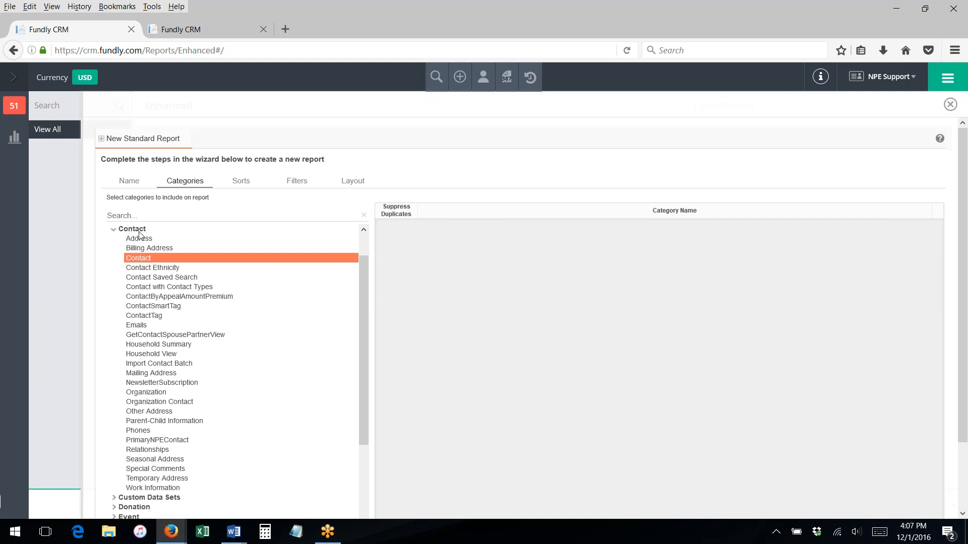
pyautogui.moveTo(139, 259); pyautogui.dragTo(449, 248)
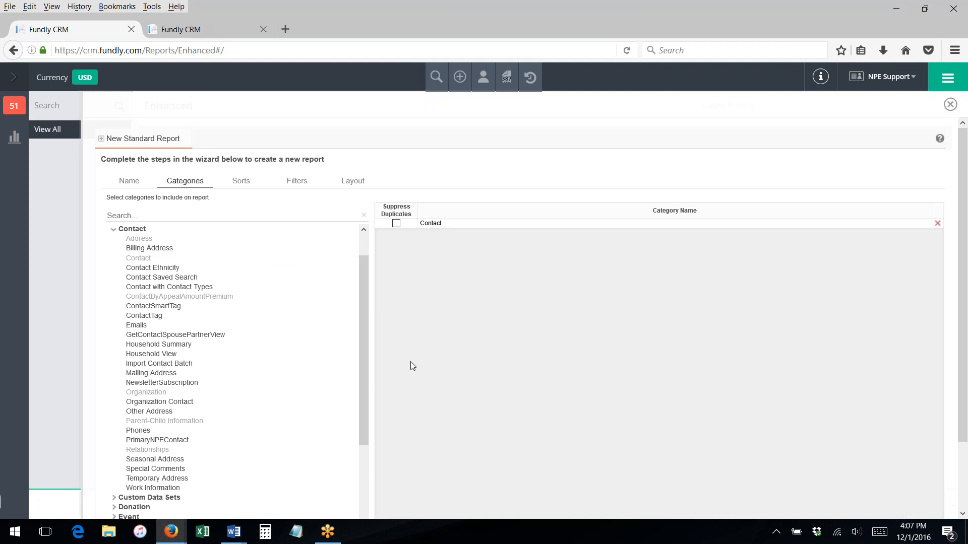
# Add the Donation category from the Donation group and continue to the sort settings
pyautogui.scroll(1, 184, 276)
pyautogui.scroll(-4, 184, 276)
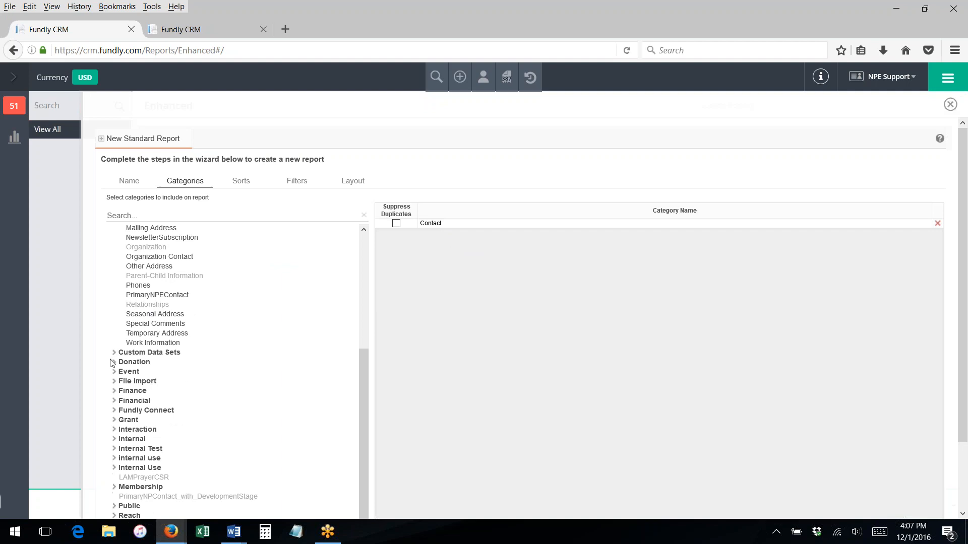
pyautogui.click(113, 362)
pyautogui.moveTo(140, 406); pyautogui.dragTo(402, 340)
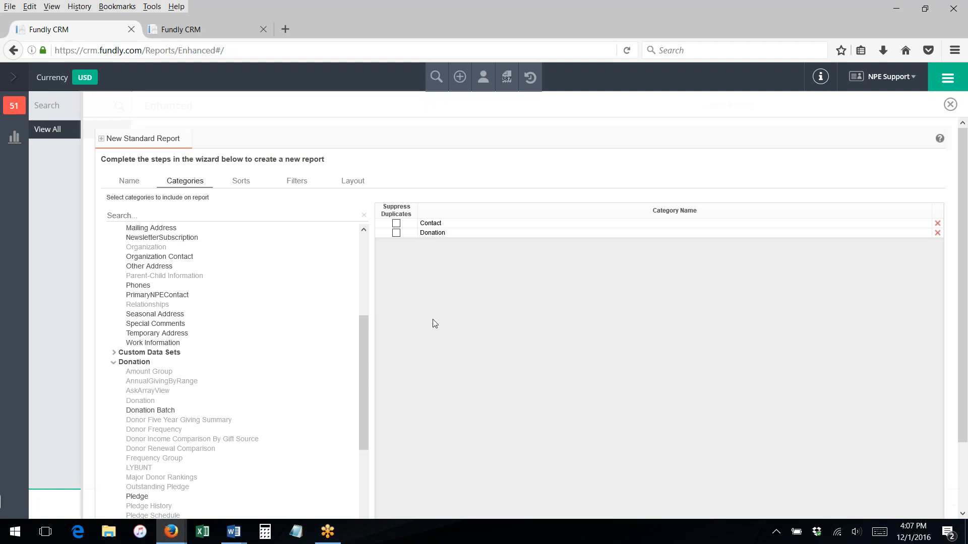
pyautogui.scroll(-3, 434, 317)
pyautogui.click(544, 495)
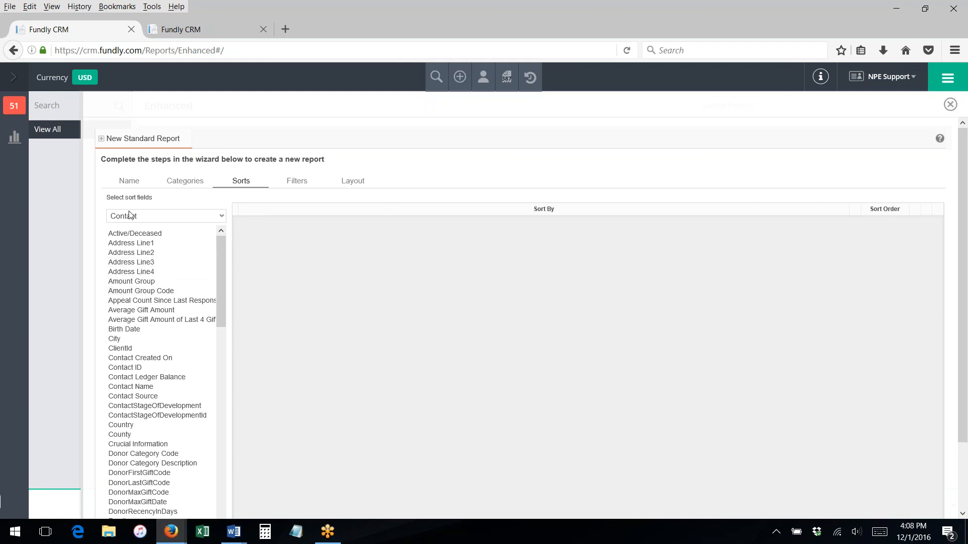
# Add the contact's Individual or Organization field as a sort
pyautogui.scroll(-8, 162, 282)
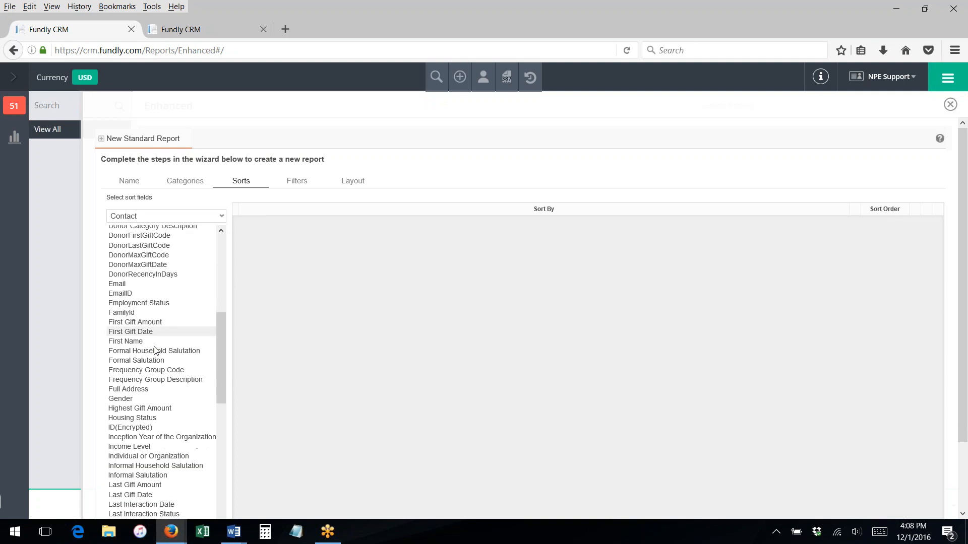
pyautogui.scroll(-4, 151, 348)
pyautogui.moveTo(143, 347); pyautogui.dragTo(310, 247)
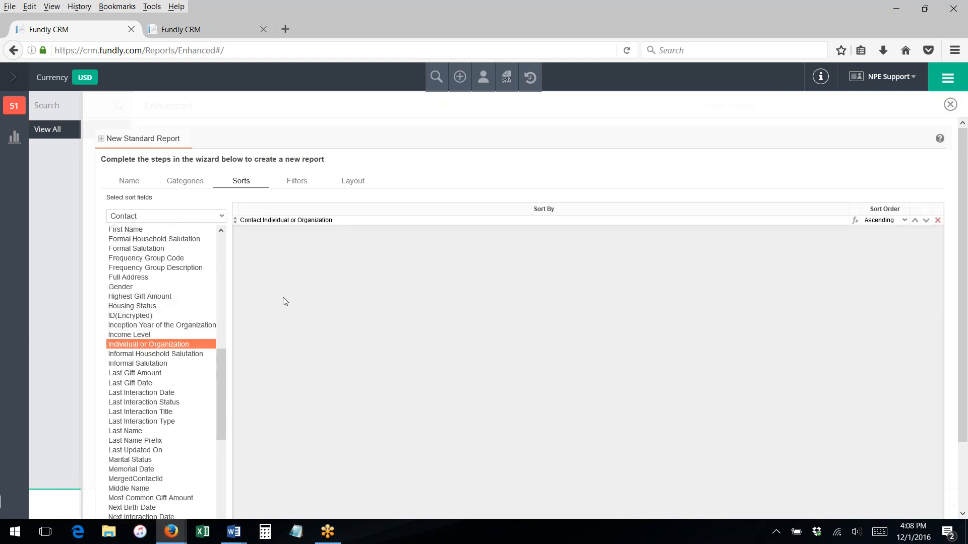
# Open the formula of the Individual or Organization sort and insert "If(" before the {Contact.Individual or Organization} field
pyautogui.click(855, 223)
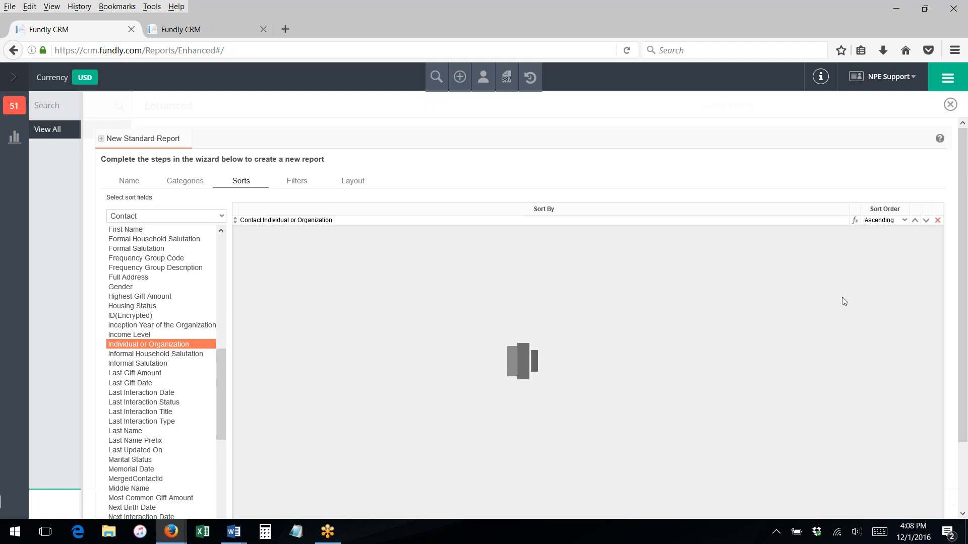
pyautogui.scroll(-1, 415, 319)
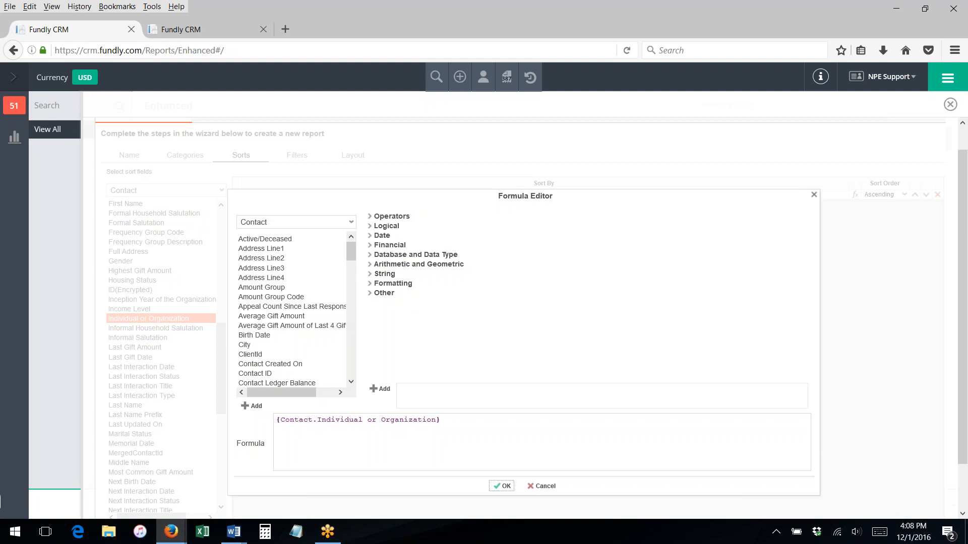
pyautogui.click(370, 228)
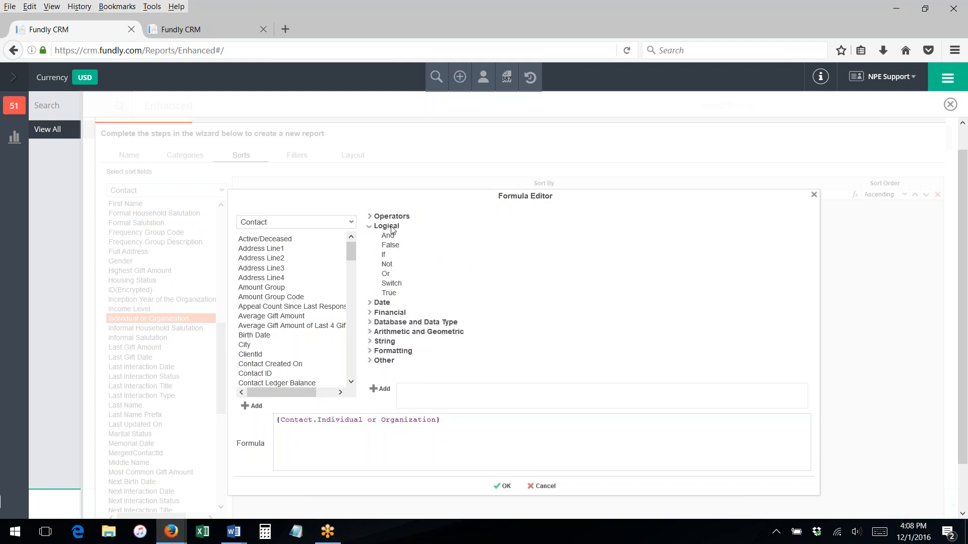
pyautogui.click(386, 255)
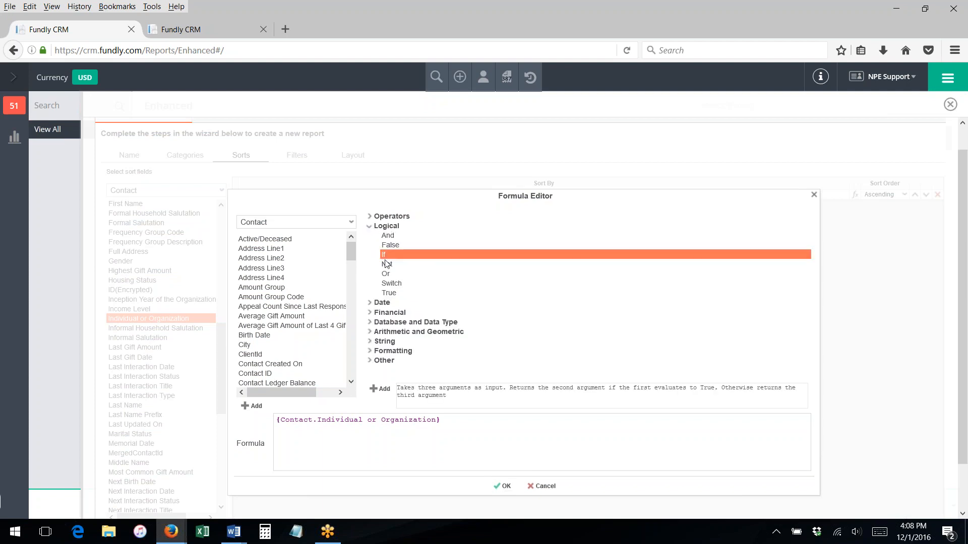
pyautogui.click(278, 422)
pyautogui.write('If(,,)')
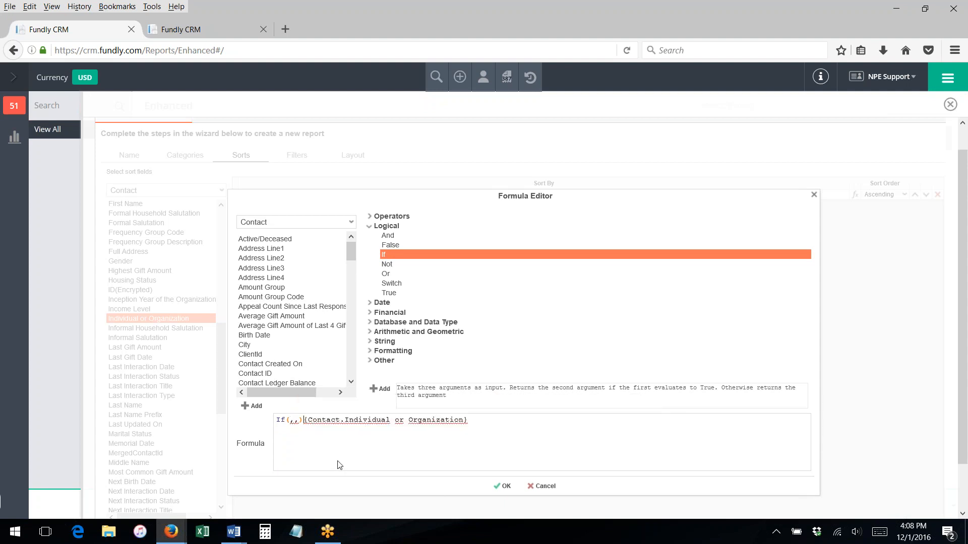
pyautogui.click(296, 420)
pyautogui.write(',')
pyautogui.press('BackSpace')
pyautogui.press('BackSpace')
pyautogui.press('BackSpace')
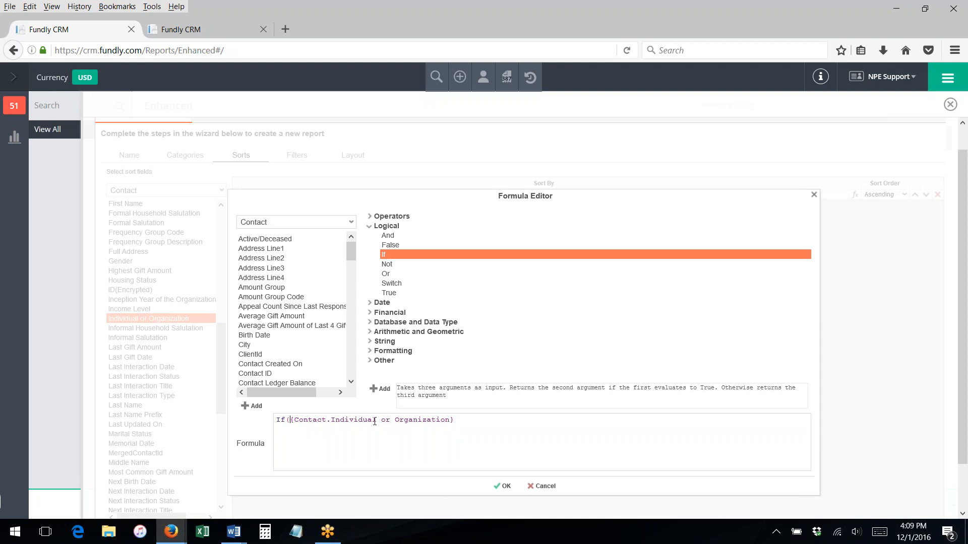
# Complete the If condition by appending ="I", after the {Contact.Individual or Organization} field
pyautogui.click(488, 424)
pyautogui.write('="I"')
pyautogui.scroll(-2, 280, 297)
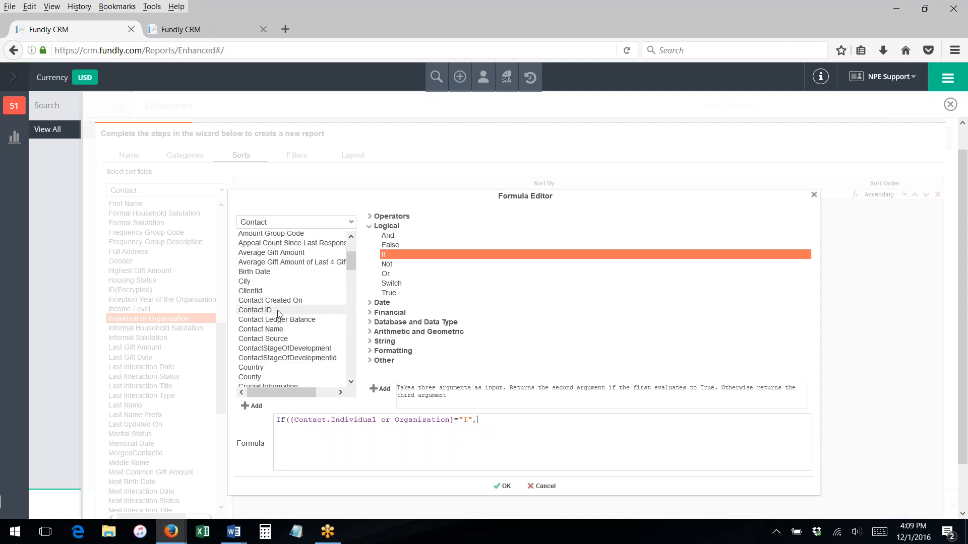
pyautogui.scroll(-2, 279, 314)
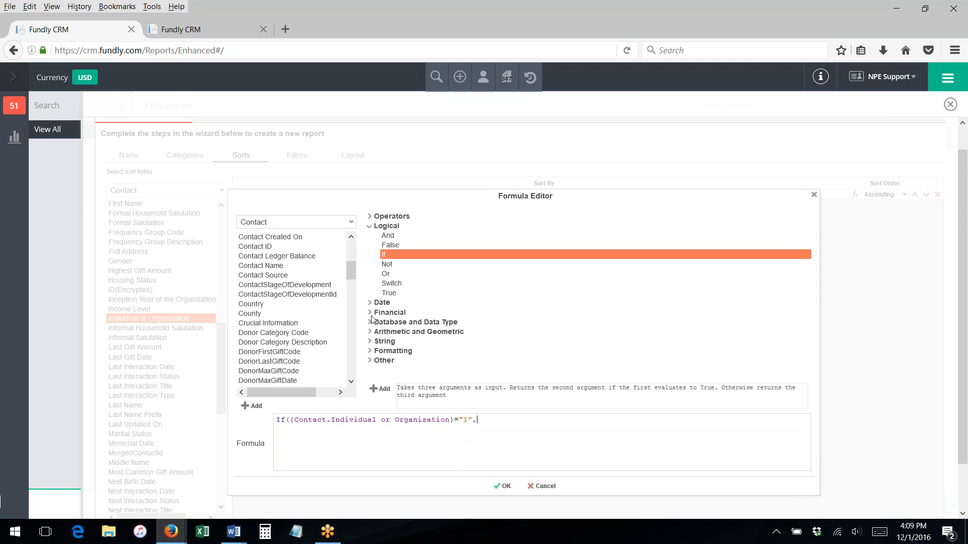
# Insert the Left string function with empty parentheses as the second argument of the If formula
pyautogui.click(370, 342)
pyautogui.scroll(-2, 383, 312)
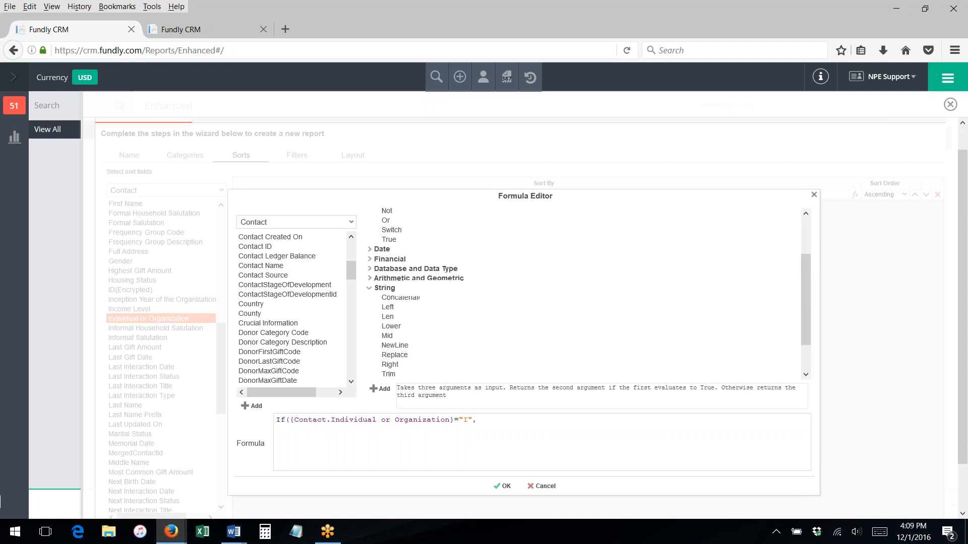
pyautogui.moveTo(386, 297); pyautogui.dragTo(501, 433)
pyautogui.press('BackSpace')
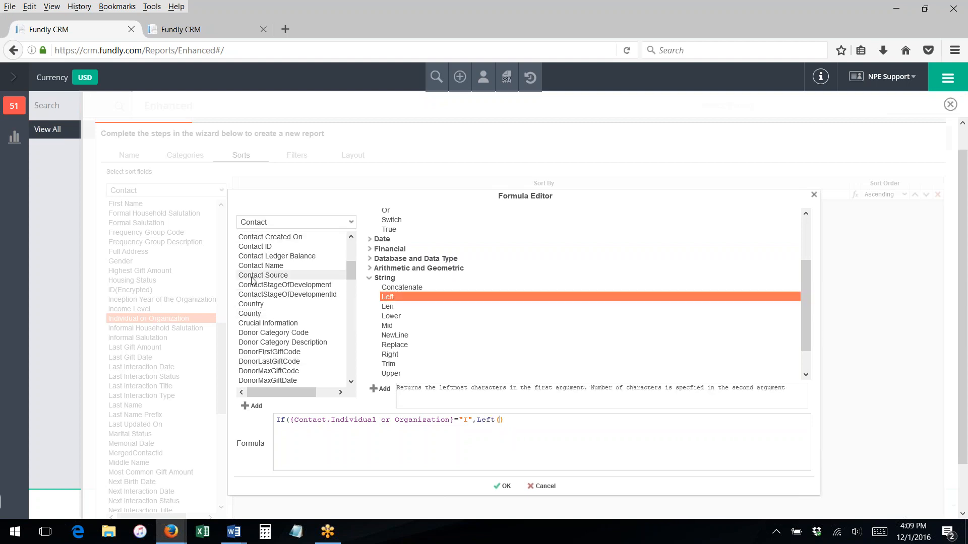
# Place the {Contact.Last Name} field inside the parentheses of the Left function
pyautogui.scroll(-2, 256, 297)
pyautogui.scroll(-6, 255, 297)
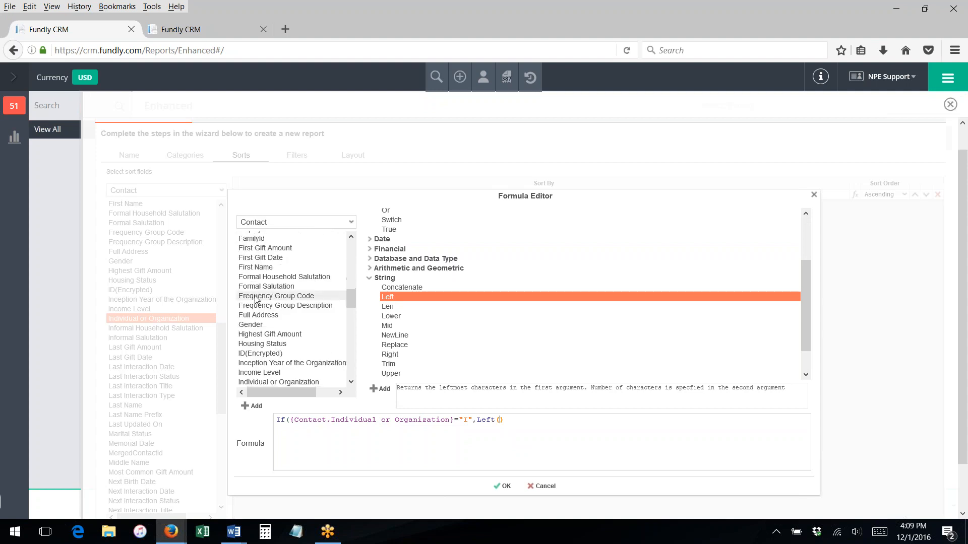
pyautogui.scroll(-4, 256, 301)
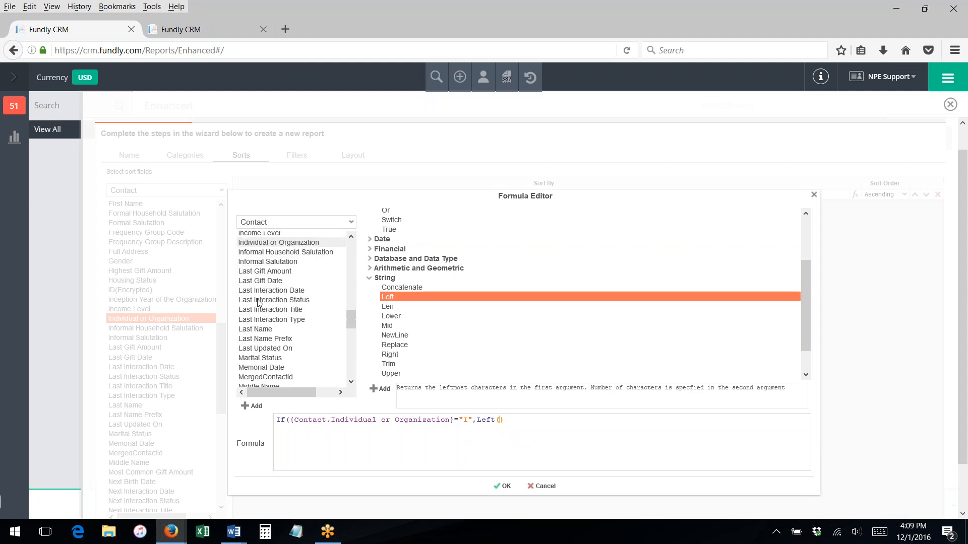
pyautogui.moveTo(256, 311); pyautogui.dragTo(502, 420)
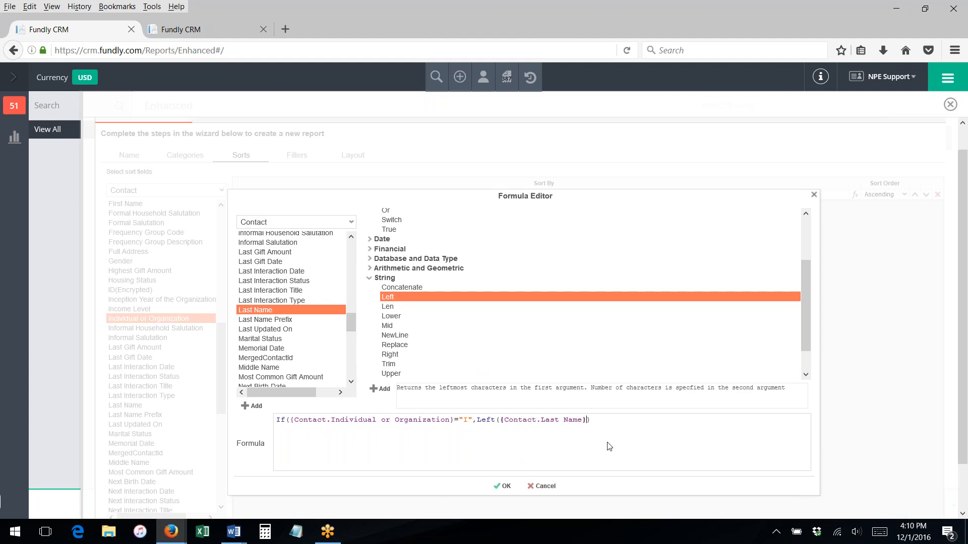
# Complete the formula with 1 as the Left function's length and left({Contact.Organization Name},1) as the third If argument, and accept it
pyautogui.write(',1')
pyautogui.click(603, 431)
pyautogui.write(',left(')
pyautogui.scroll(-4, 275, 314)
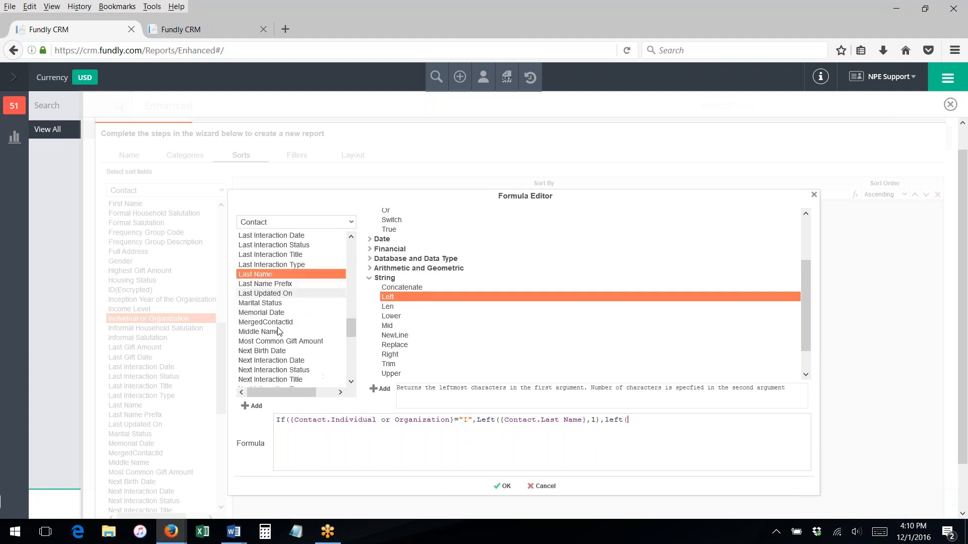
pyautogui.scroll(-2, 275, 314)
pyautogui.moveTo(268, 291); pyautogui.dragTo(661, 435)
pyautogui.write(',1))')
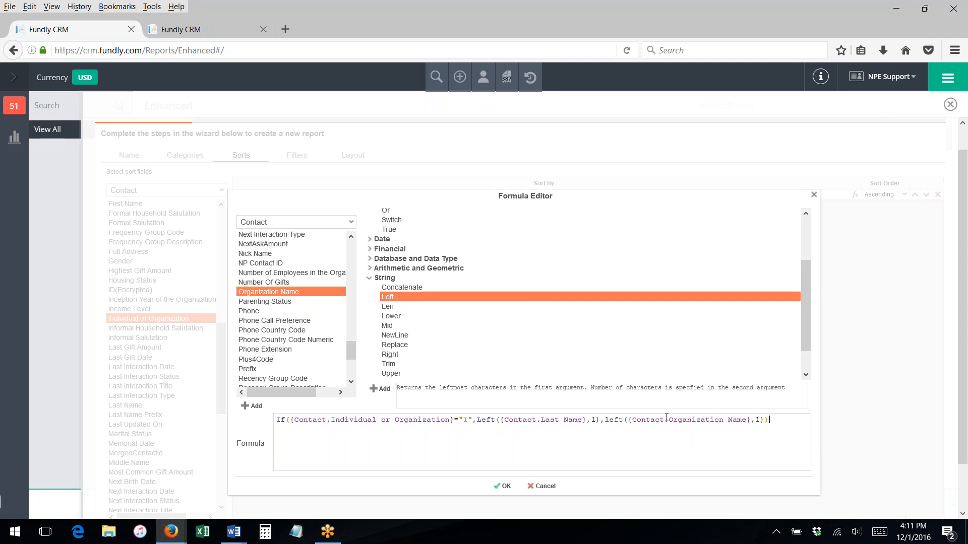
pyautogui.click(503, 486)
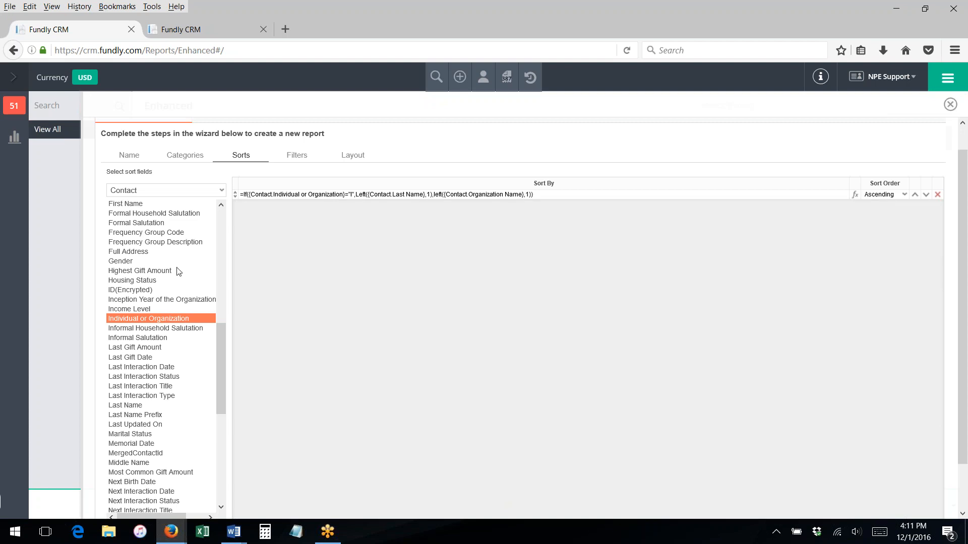
# Add a second Individual or Organization sort and begin its formula with If({Contact.Individual or Organization}="I",
pyautogui.moveTo(126, 321); pyautogui.dragTo(332, 235)
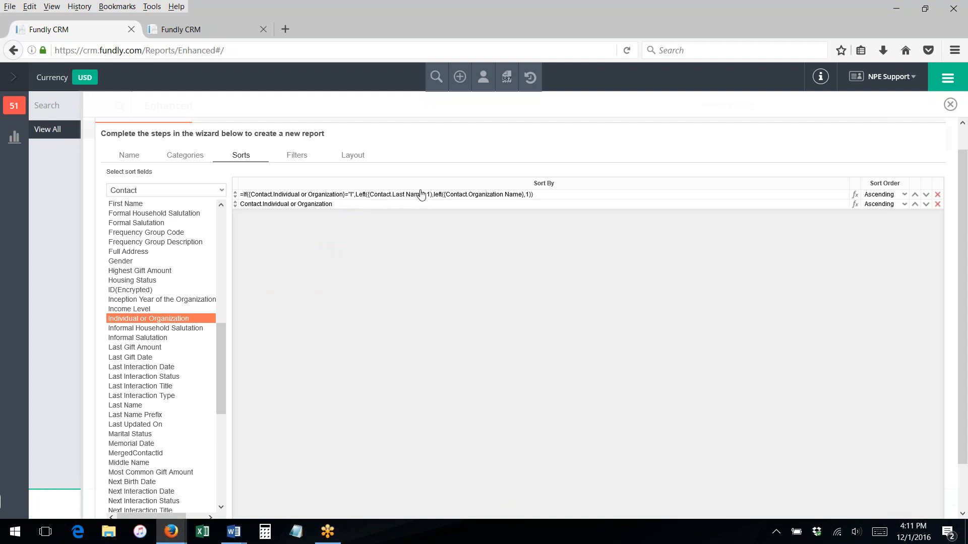
pyautogui.click(856, 204)
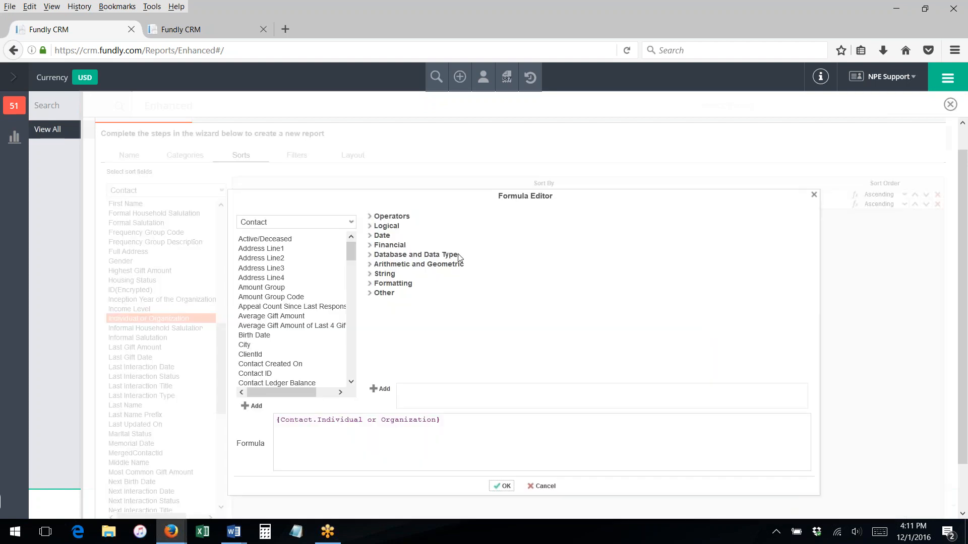
pyautogui.click(372, 226)
pyautogui.moveTo(383, 254); pyautogui.dragTo(277, 419)
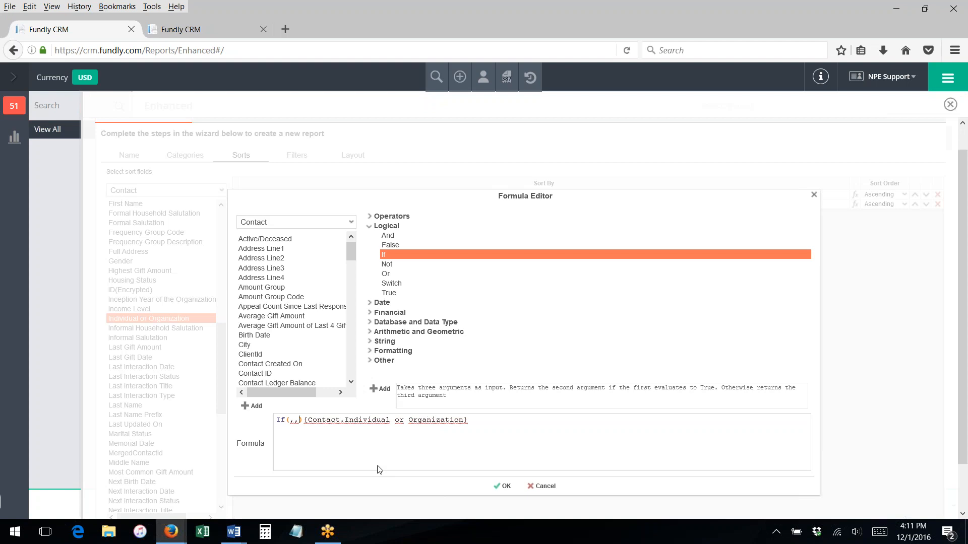
pyautogui.press('BackSpace')
pyautogui.press('BackSpace')
pyautogui.press('Delete')
pyautogui.press('Delete')
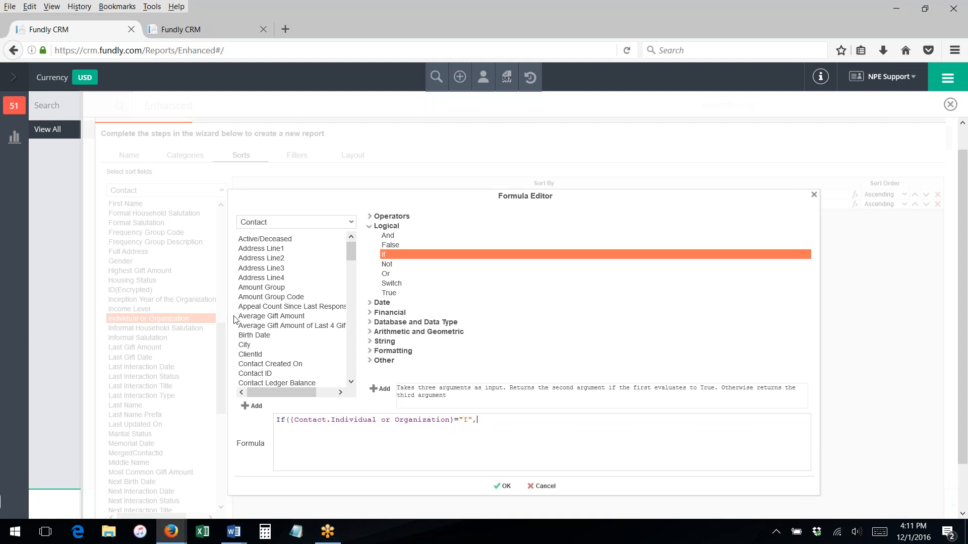
# Complete the second sort's If formula with {Contact.Last Name} and {Contact.Organization Name} as its results, and accept it
pyautogui.scroll(-2, 275, 302)
pyautogui.scroll(-8, 268, 303)
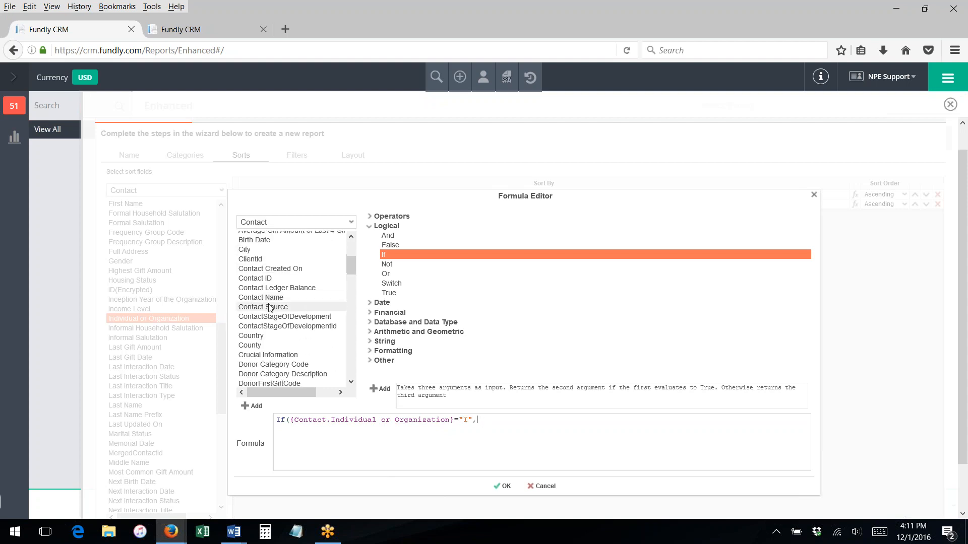
pyautogui.scroll(-4, 265, 299)
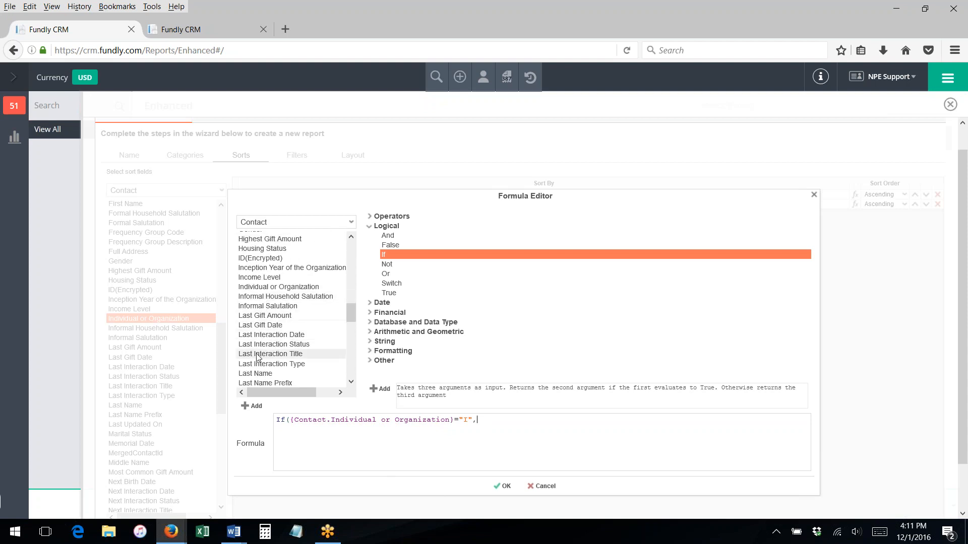
pyautogui.moveTo(255, 374); pyautogui.dragTo(515, 432)
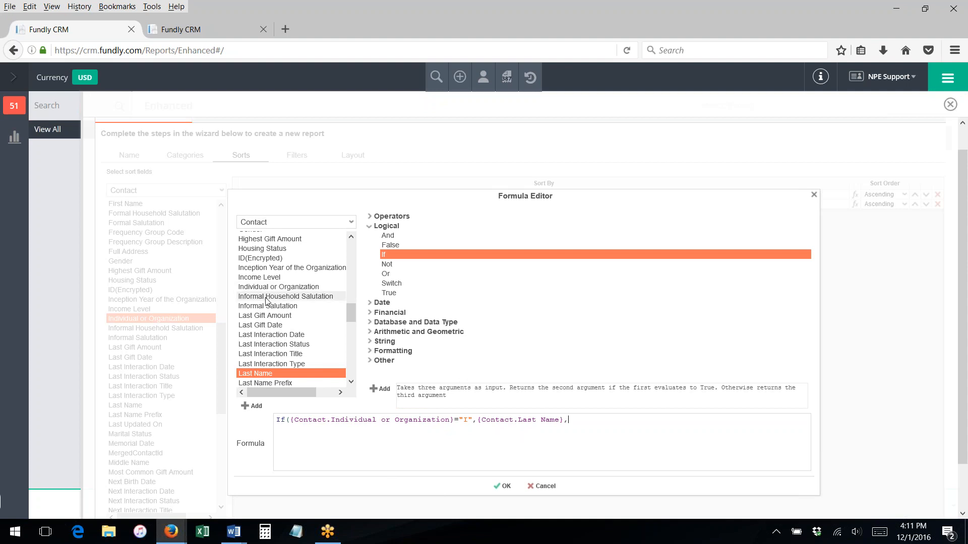
pyautogui.scroll(-8, 276, 313)
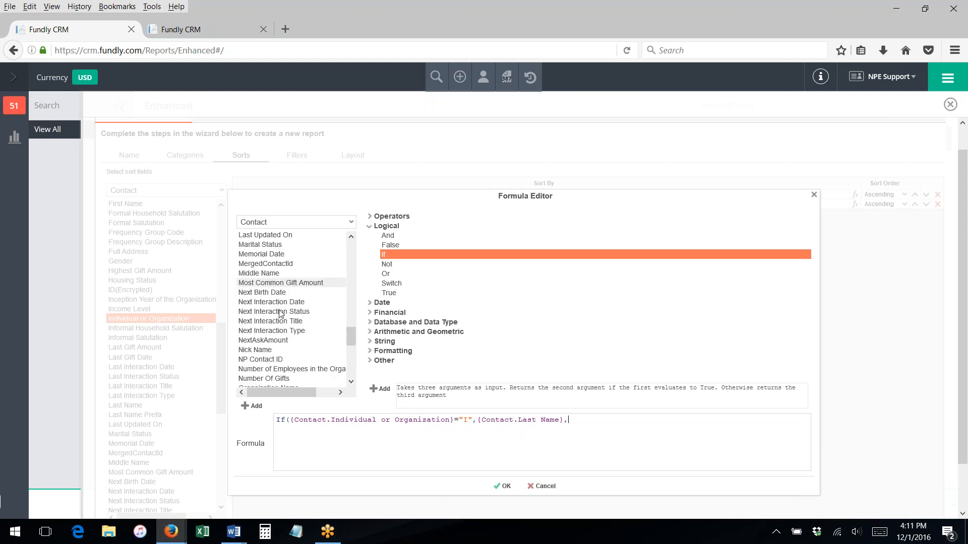
pyautogui.moveTo(268, 324); pyautogui.dragTo(630, 445)
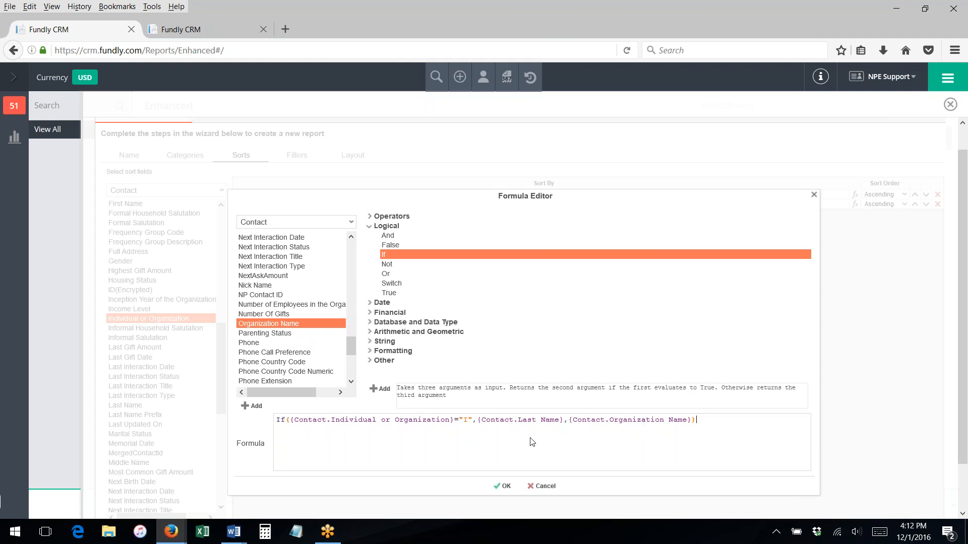
pyautogui.click(503, 487)
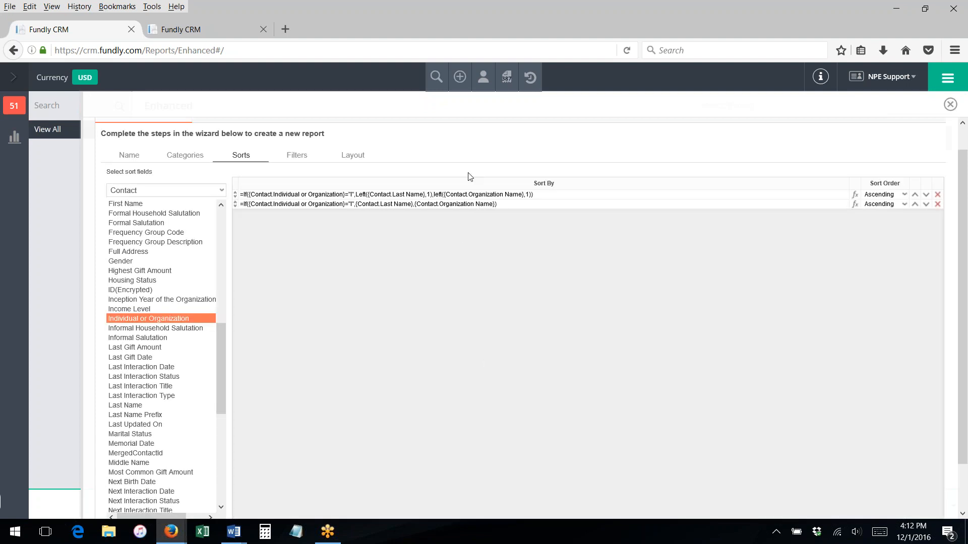
# Proceed to the report filters and add Donation Date from the Donation category as a filter
pyautogui.scroll(-2, 435, 338)
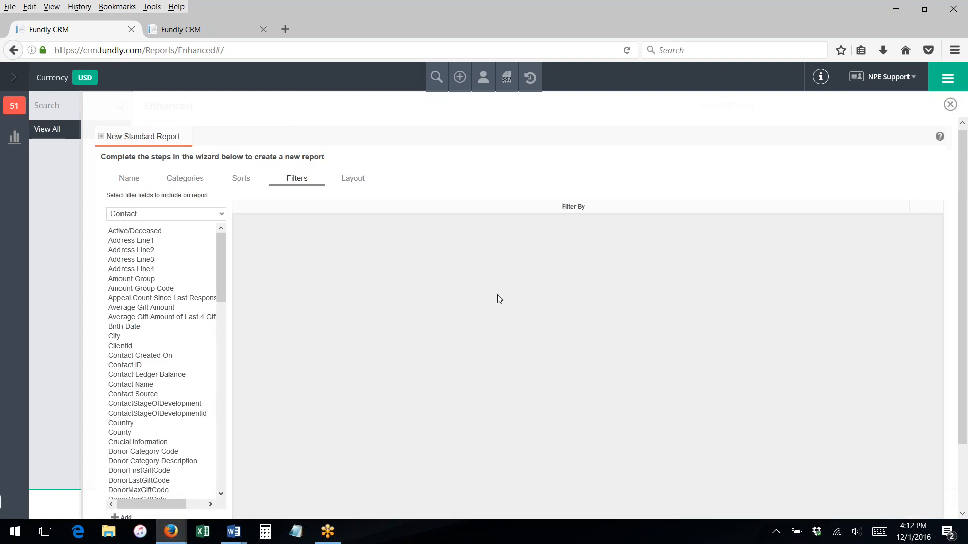
pyautogui.click(166, 214)
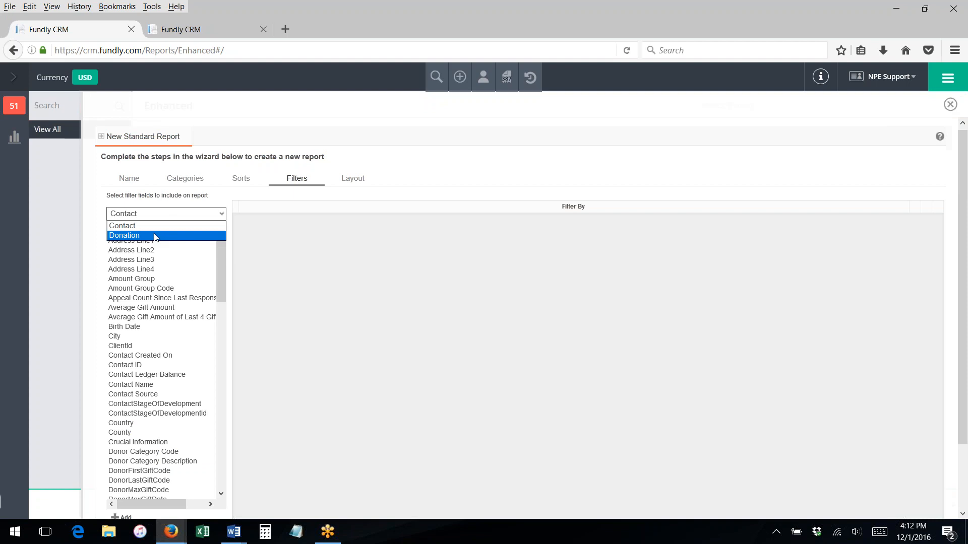
pyautogui.click(155, 235)
pyautogui.scroll(-2, 156, 302)
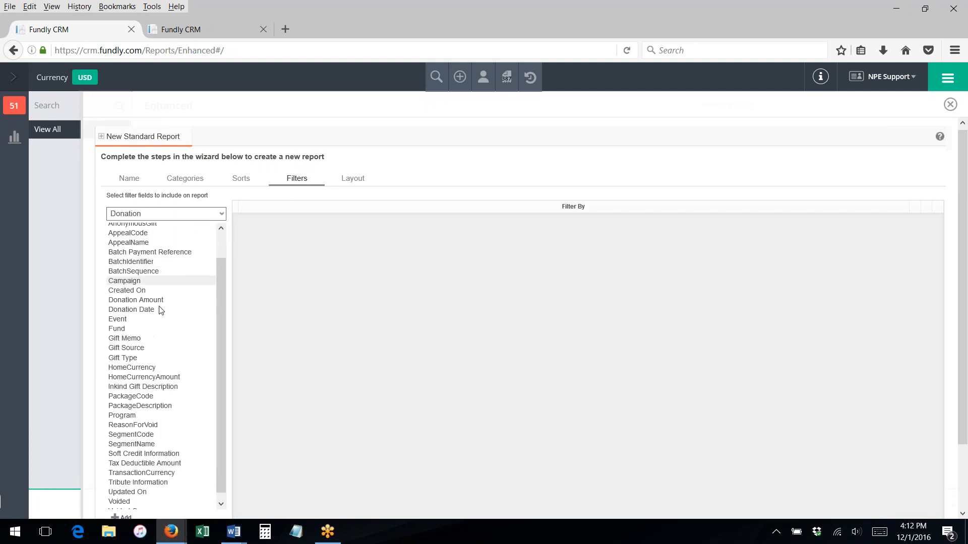
pyautogui.click(132, 295)
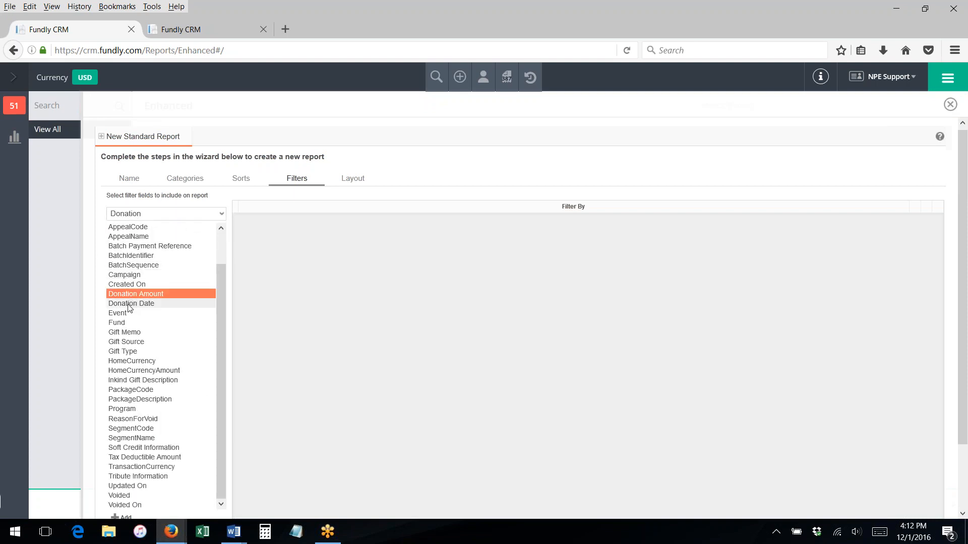
pyautogui.click(130, 304)
pyautogui.moveTo(240, 282); pyautogui.dragTo(341, 250)
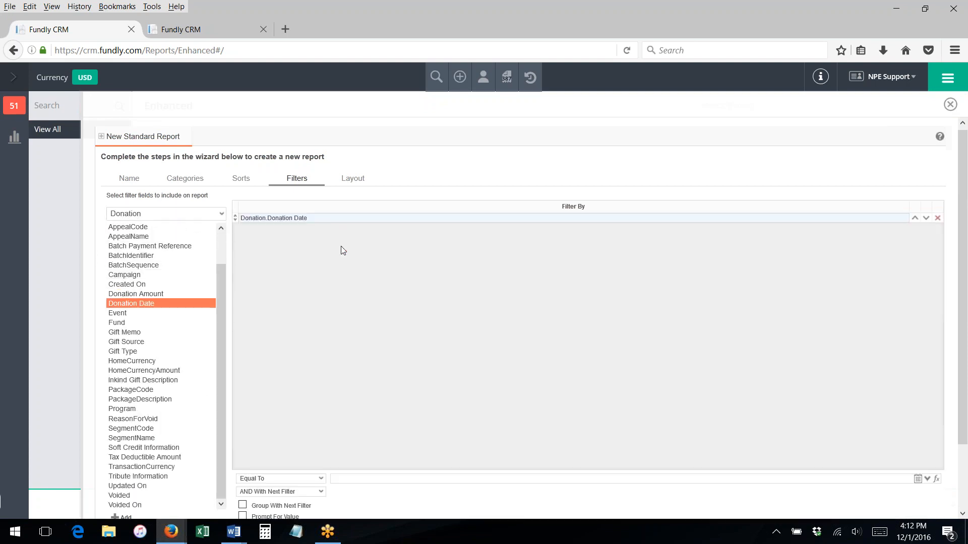
# Set the Donation Date filter to Is Between 01/01/2016 and 12/31/2016
pyautogui.click(277, 479)
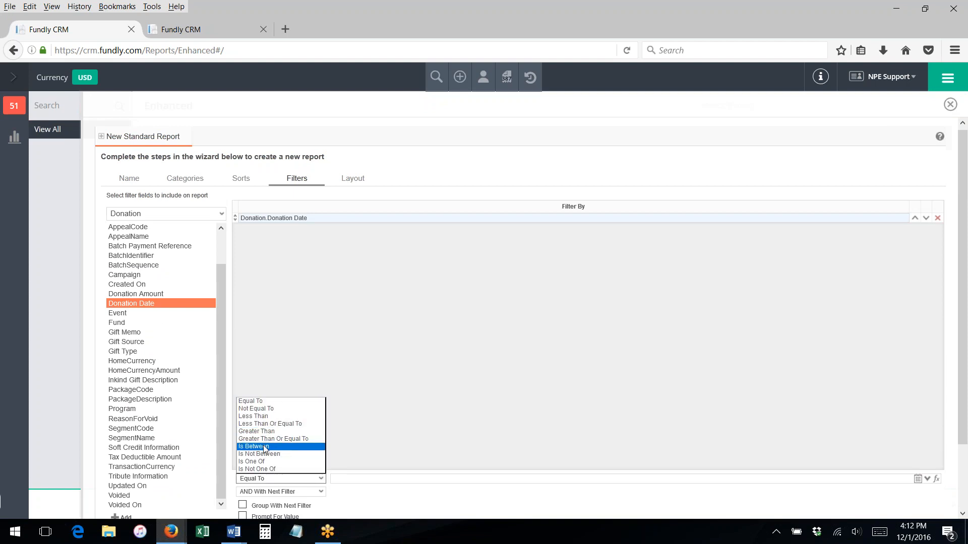
pyautogui.click(260, 447)
pyautogui.click(342, 479)
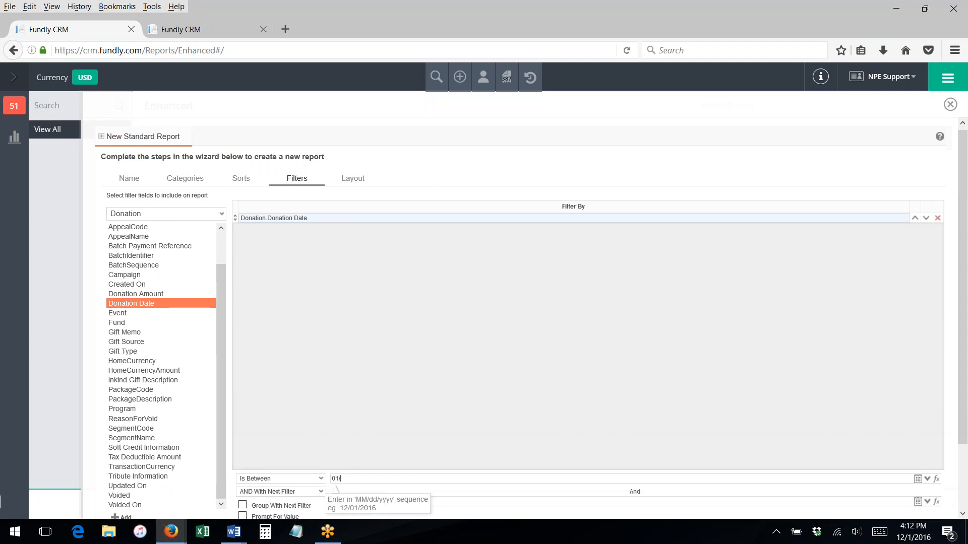
pyautogui.scroll(-3, 446, 427)
pyautogui.click(446, 427)
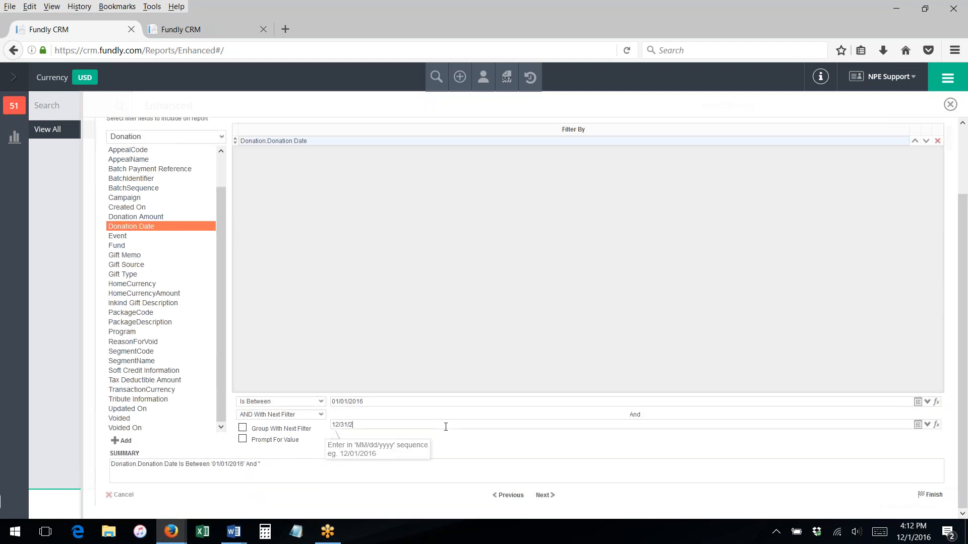
pyautogui.write('12/31/2016')
pyautogui.click(377, 376)
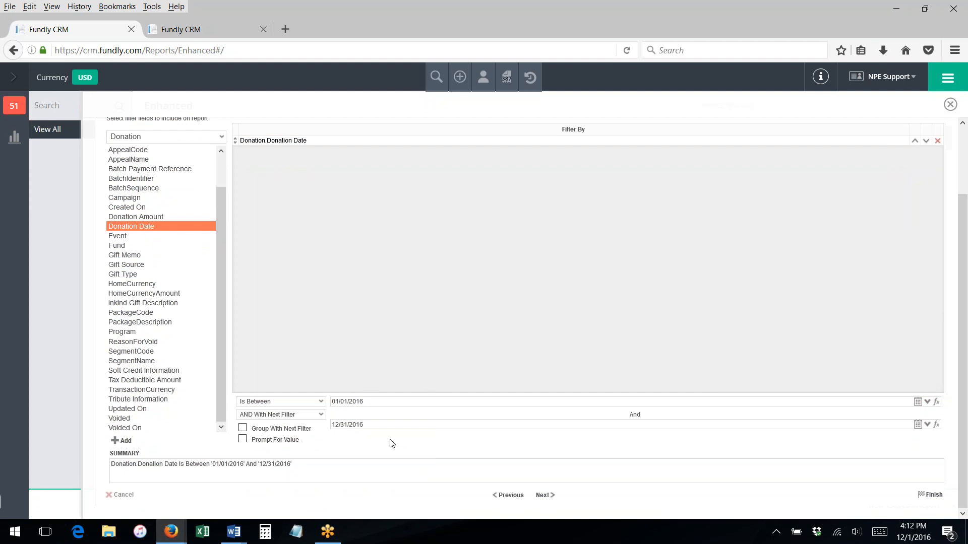
# Proceed to the report layout and add the Contact ID and Address Line1 fields
pyautogui.click(544, 495)
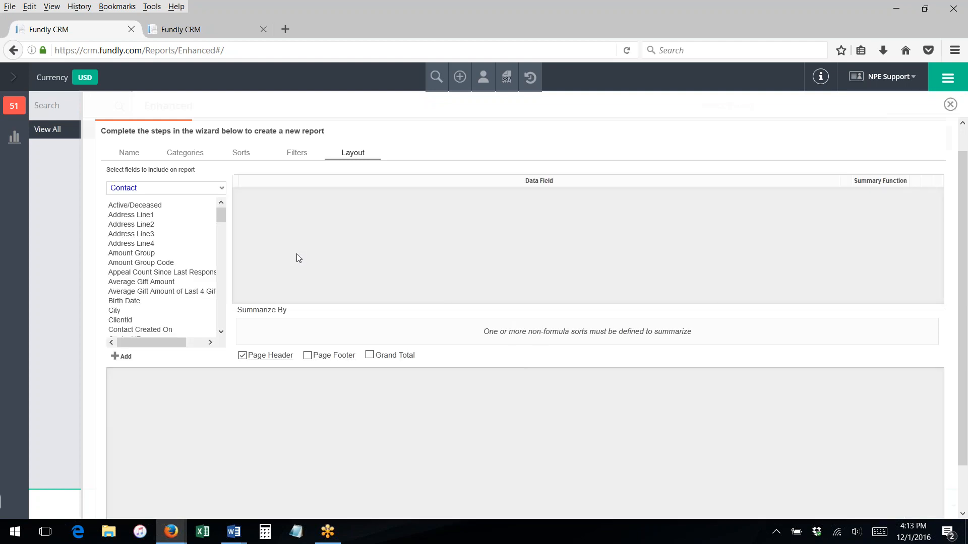
pyautogui.scroll(-1, 146, 272)
pyautogui.moveTo(126, 308); pyautogui.dragTo(305, 206)
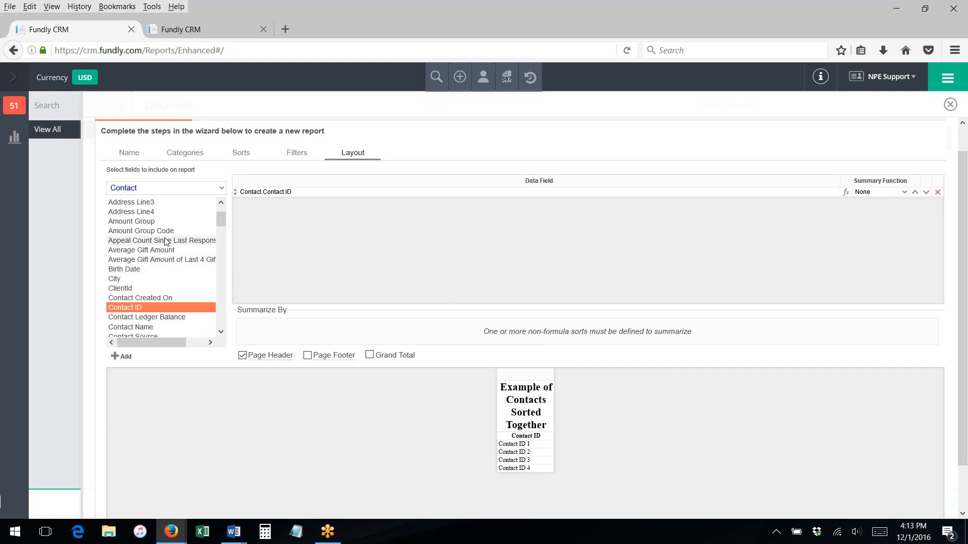
pyautogui.scroll(1, 161, 237)
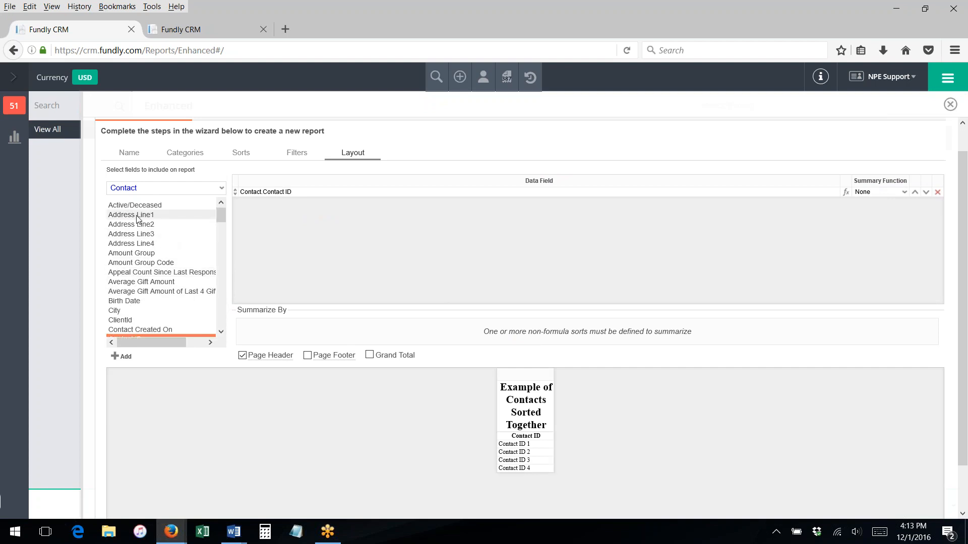
pyautogui.moveTo(134, 215); pyautogui.dragTo(302, 218)
# Add the contact's City and State/Region/Province fields to the report layout
pyautogui.scroll(-6, 145, 248)
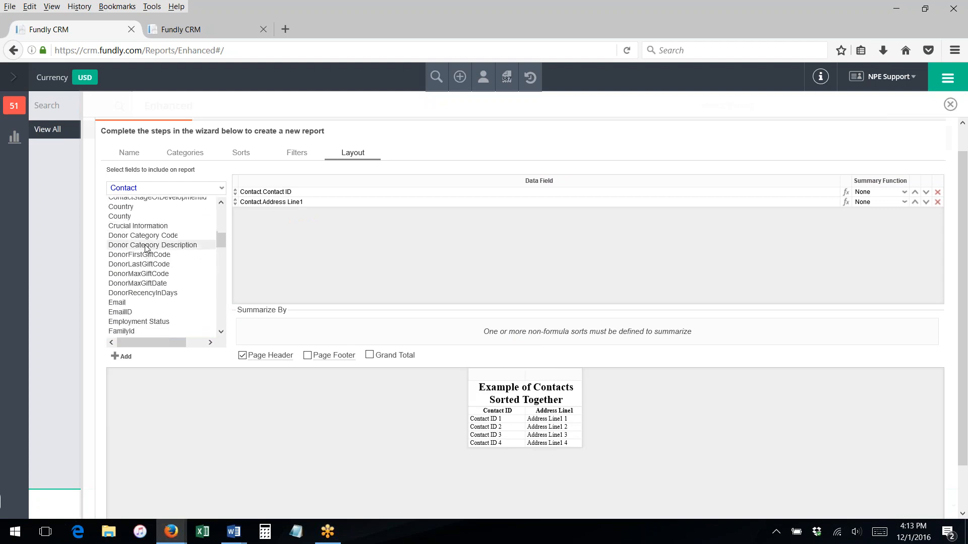
pyautogui.scroll(-4, 145, 247)
pyautogui.scroll(4, 146, 247)
pyautogui.scroll(3, 145, 246)
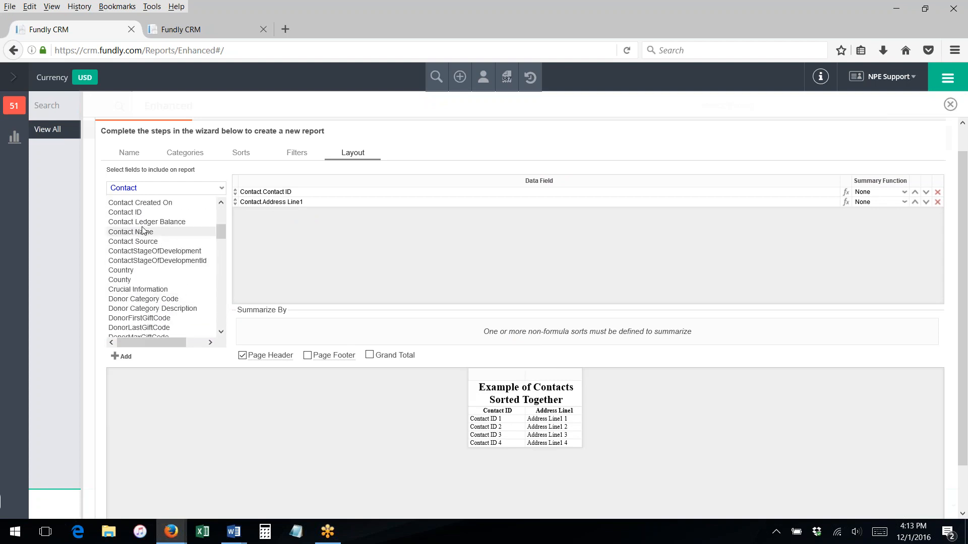
pyautogui.moveTo(120, 214); pyautogui.dragTo(263, 225)
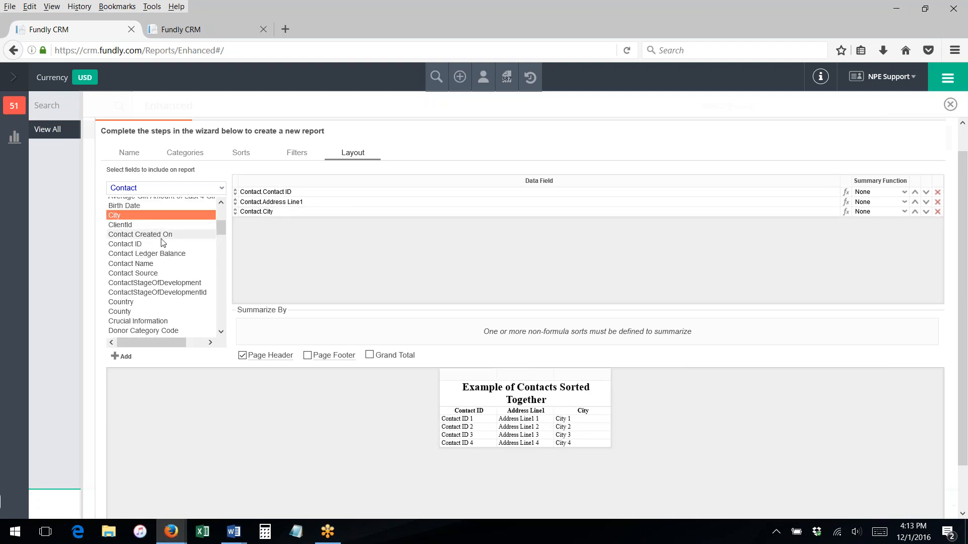
pyautogui.scroll(-8, 160, 246)
pyautogui.scroll(-10, 157, 250)
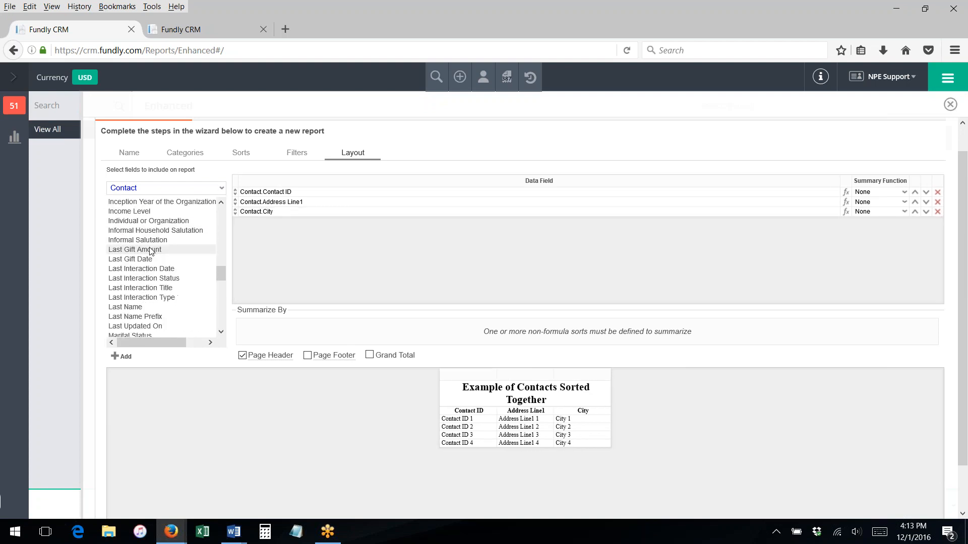
pyautogui.scroll(-4, 150, 252)
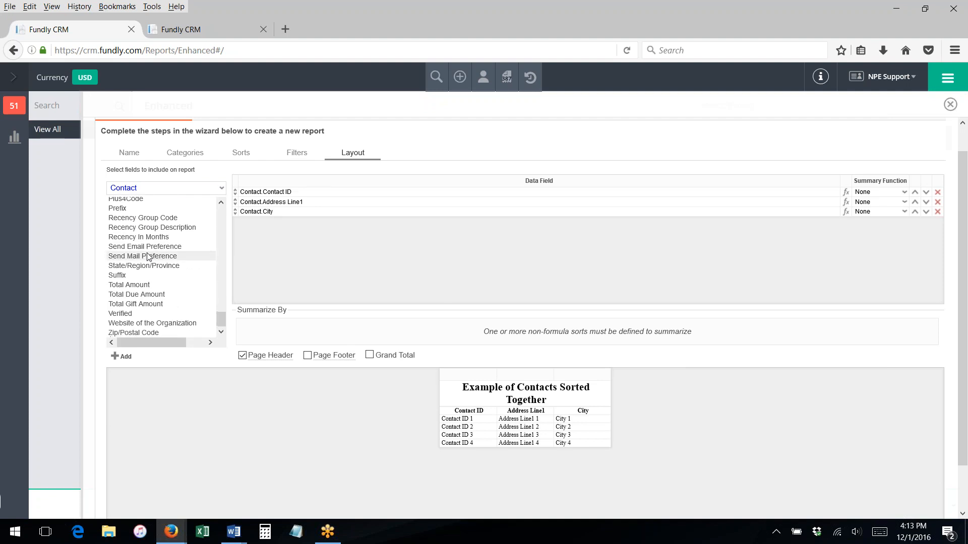
pyautogui.doubleClick(127, 266)
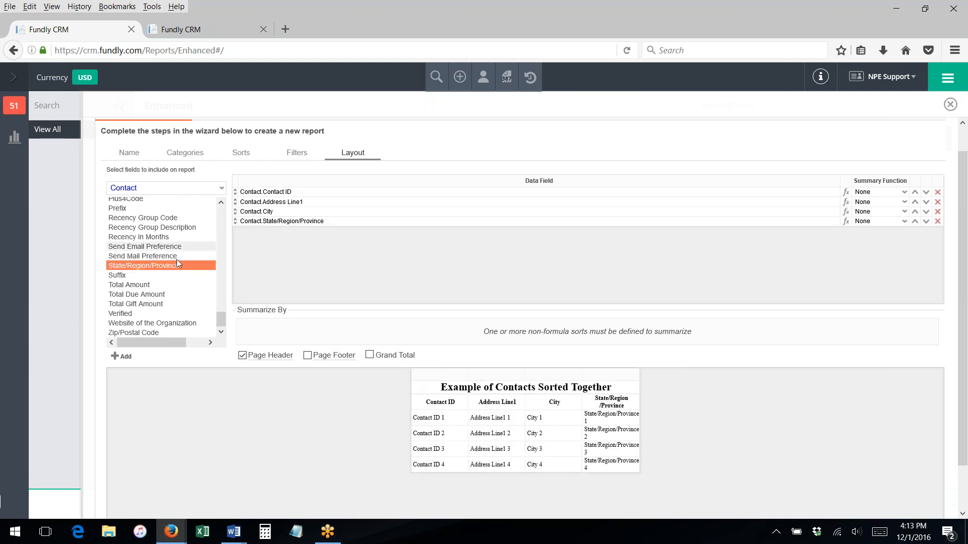
# Add the Donation Amount, Donation Date and Gift Type fields from the Donation category to the layout
pyautogui.scroll(5, 146, 262)
pyautogui.click(136, 188)
pyautogui.click(132, 210)
pyautogui.scroll(-5, 143, 244)
pyautogui.moveTo(136, 206); pyautogui.dragTo(242, 237)
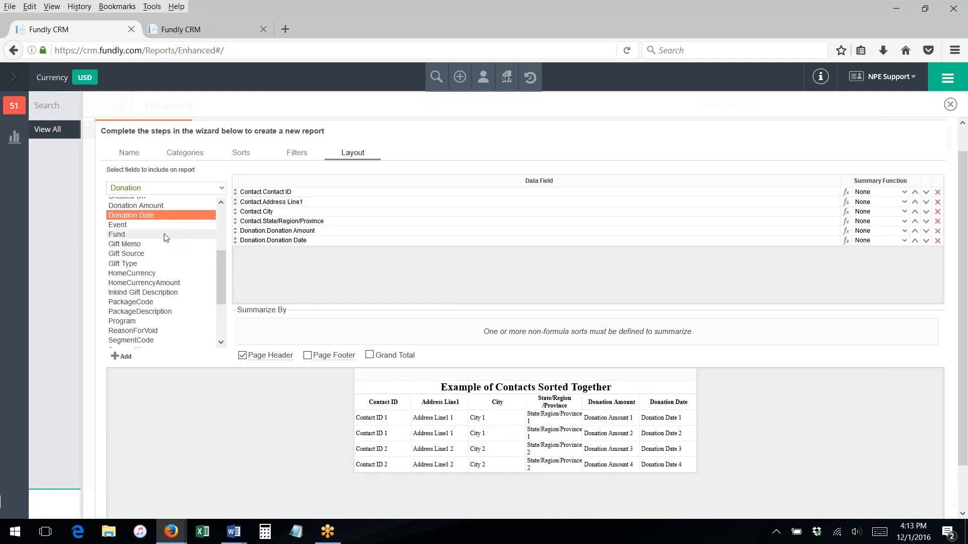
pyautogui.moveTo(123, 263); pyautogui.dragTo(269, 262)
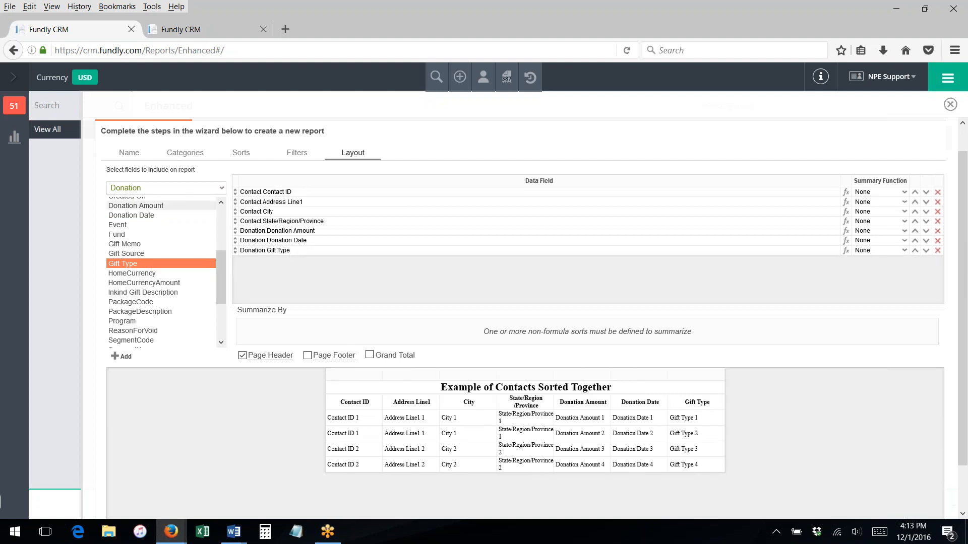
# Add the Individual or Organization field from the Contact category to the report layout
pyautogui.click(161, 188)
pyautogui.click(128, 202)
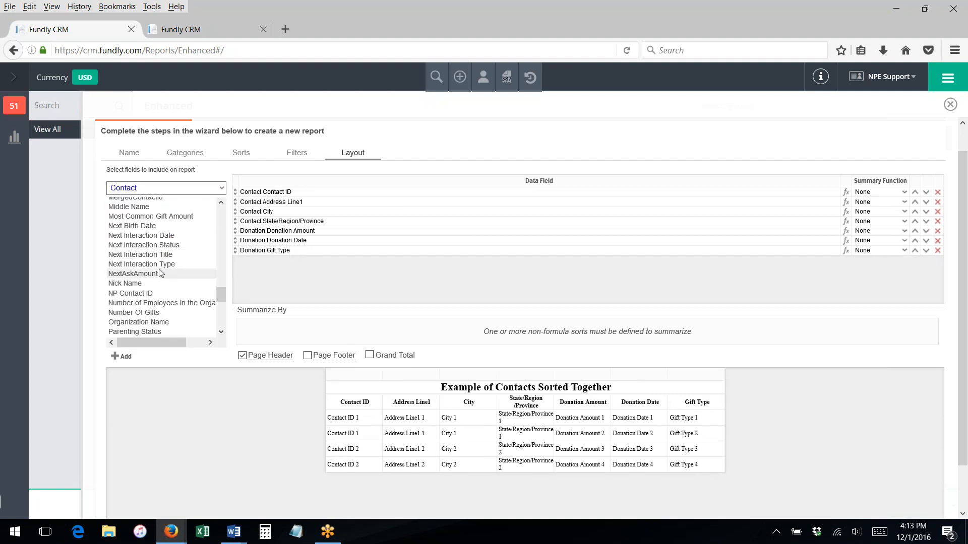
pyautogui.scroll(10, 164, 270)
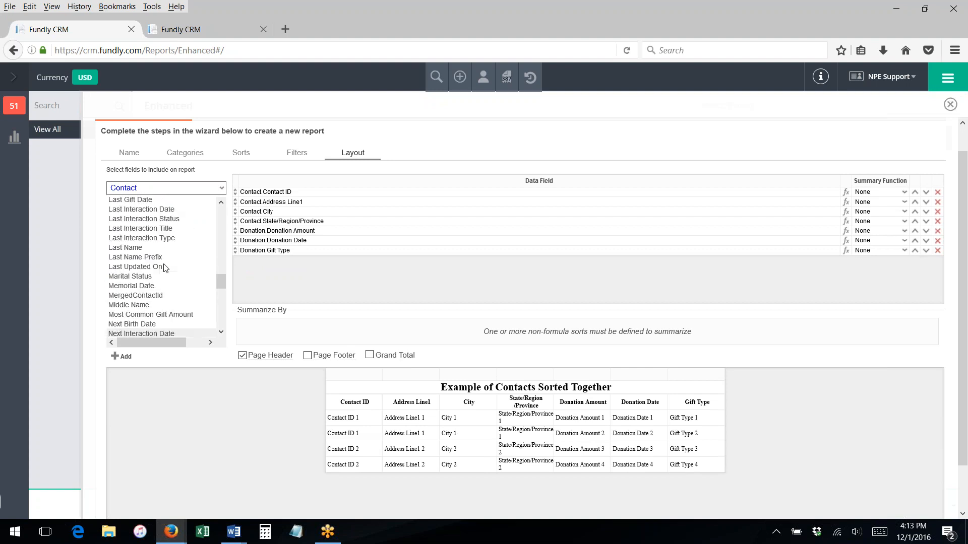
pyautogui.scroll(1, 164, 268)
pyautogui.scroll(-1, 164, 267)
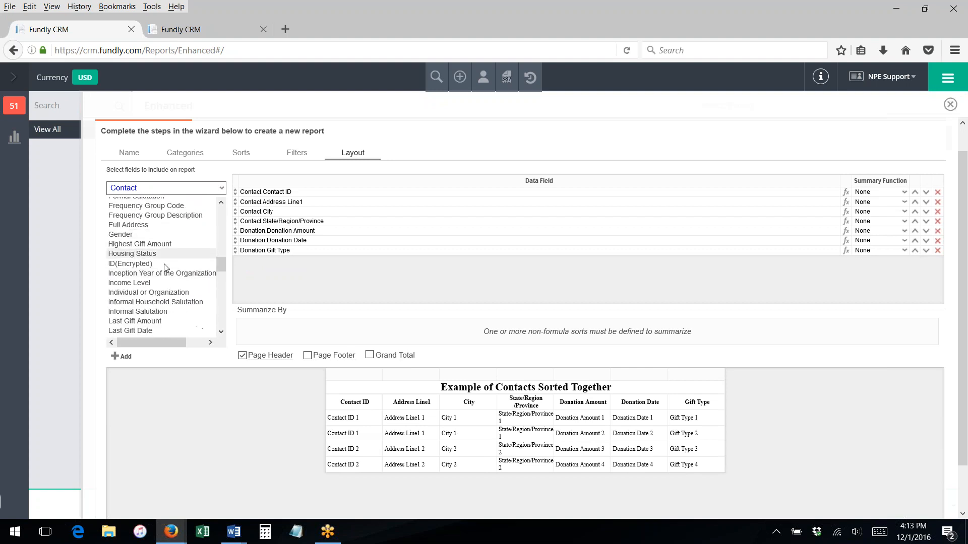
pyautogui.moveTo(134, 286); pyautogui.dragTo(329, 251)
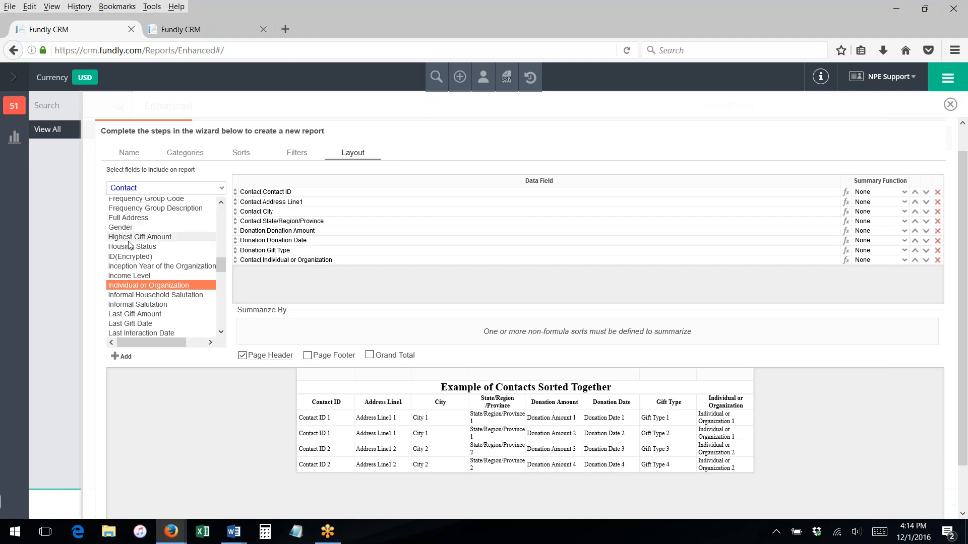
pyautogui.scroll(-3, 129, 250)
pyautogui.scroll(-8, 129, 250)
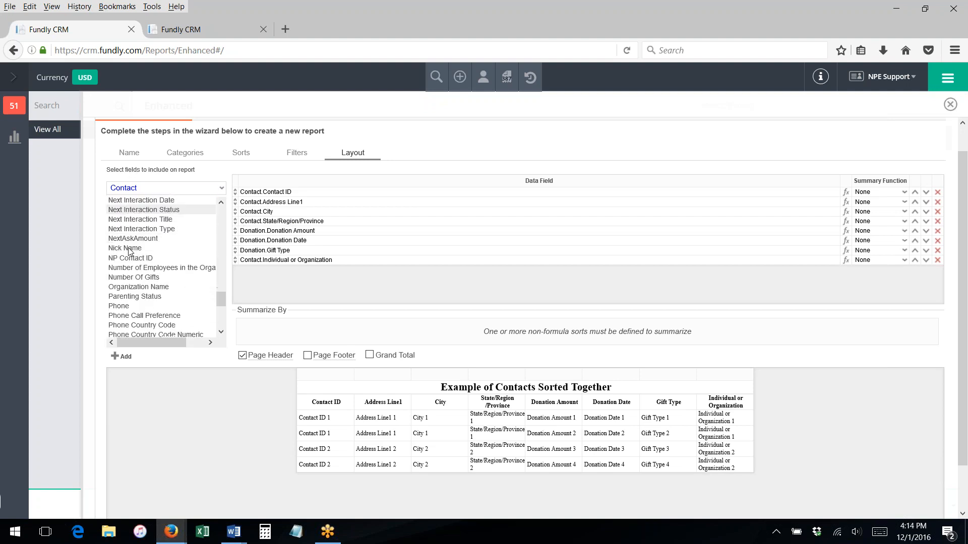
pyautogui.scroll(10, 139, 262)
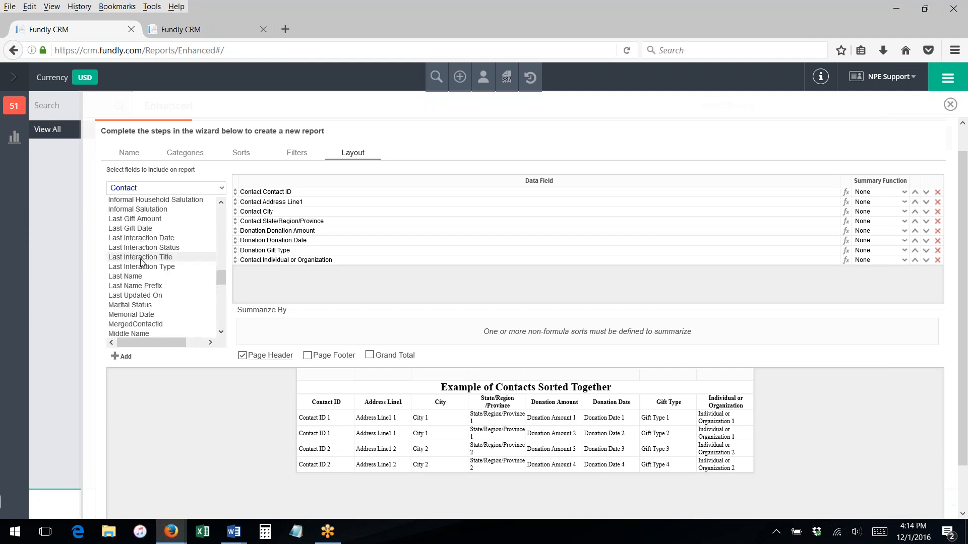
pyautogui.scroll(3, 141, 259)
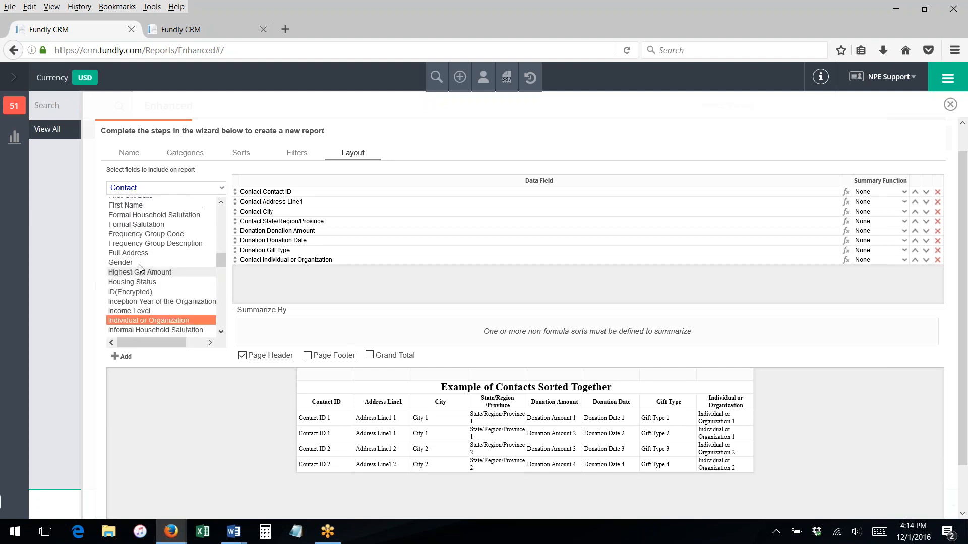
pyautogui.scroll(3, 140, 262)
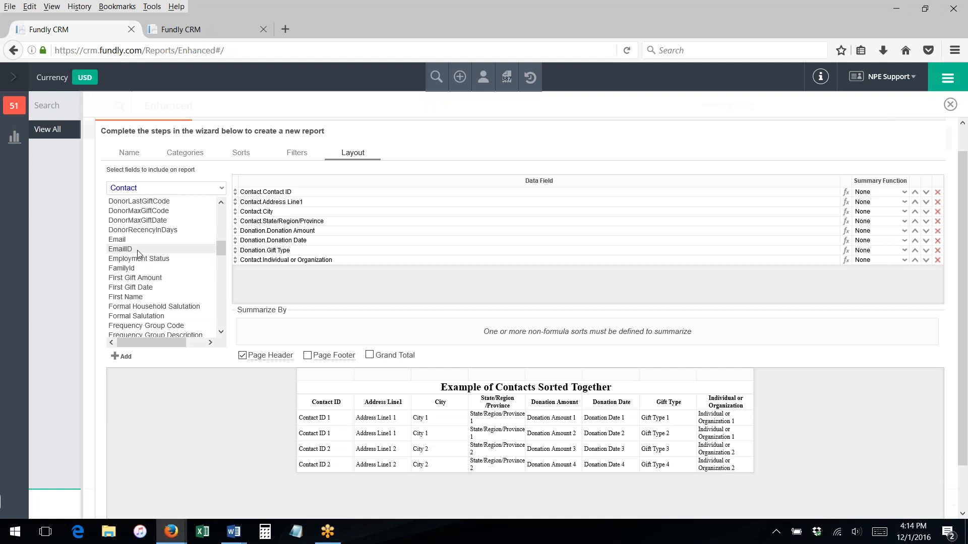
pyautogui.scroll(6, 138, 253)
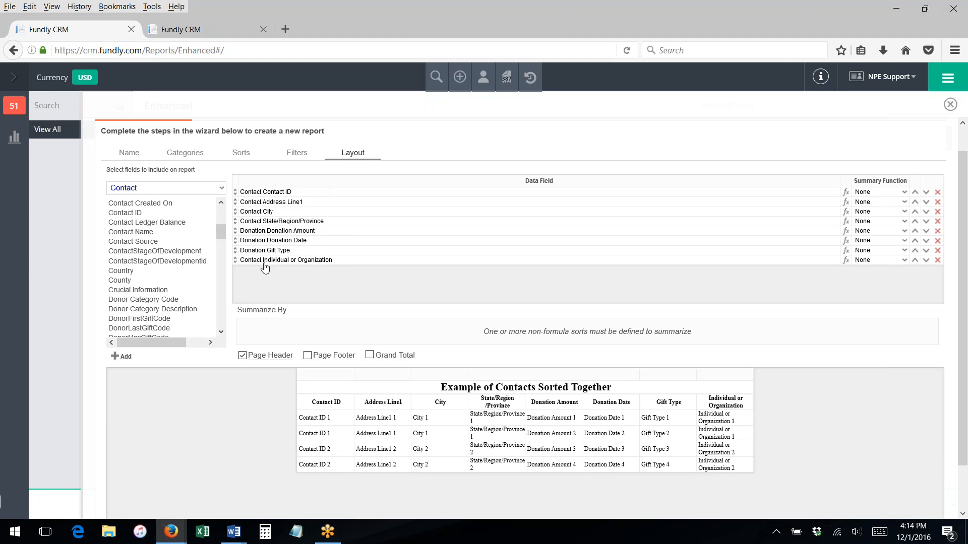
# Finish the report wizard to open the report in the designer
pyautogui.scroll(-2, 412, 251)
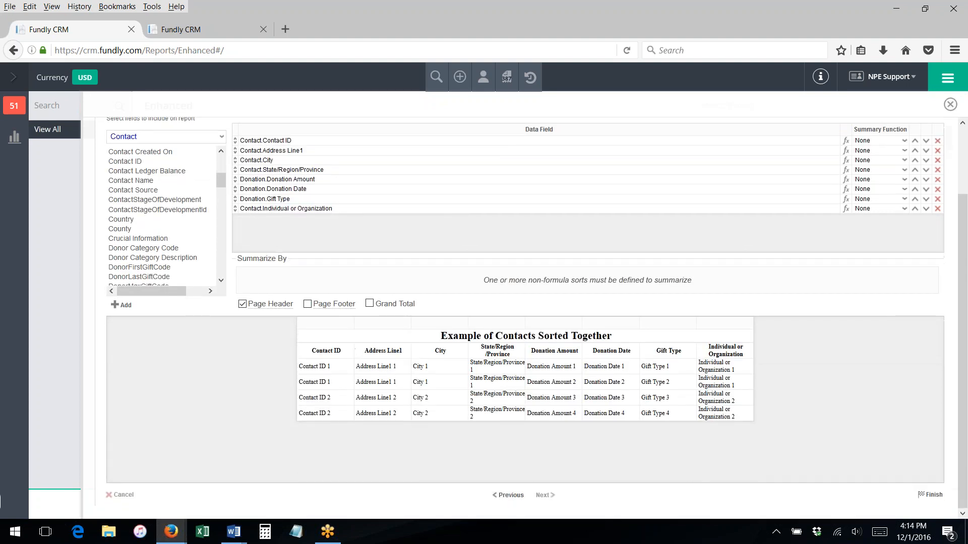
pyautogui.click(930, 495)
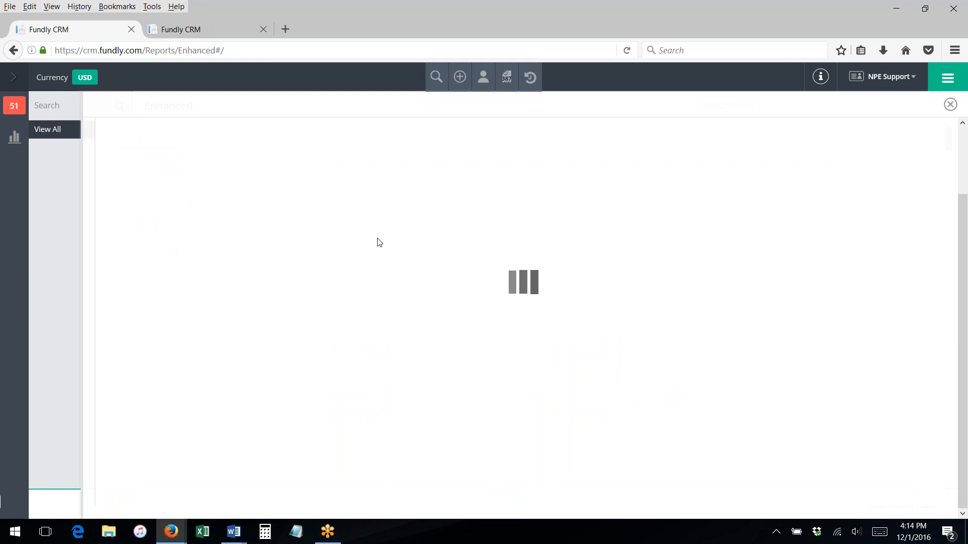
pyautogui.scroll(3, 354, 220)
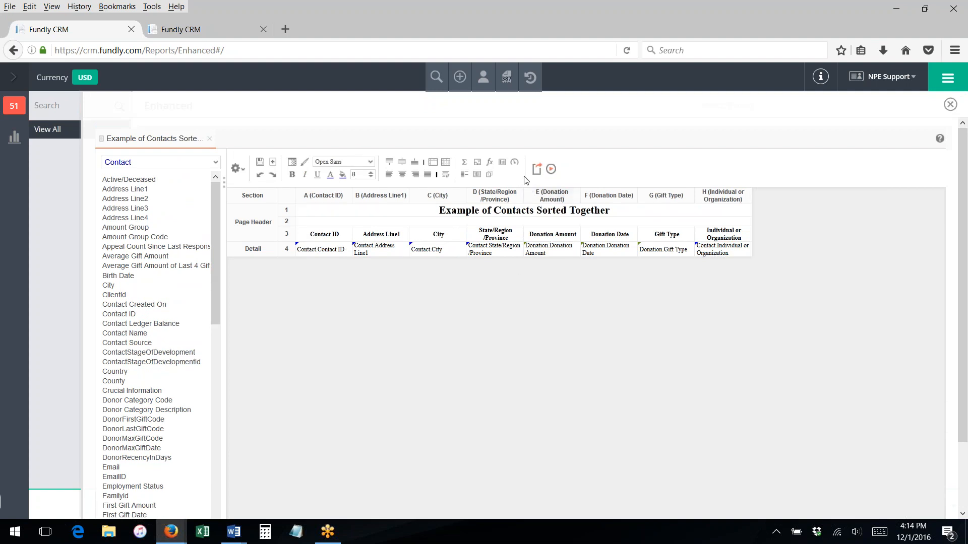
# Run the report, review the order of the donation rows, and close the preview
pyautogui.click(551, 170)
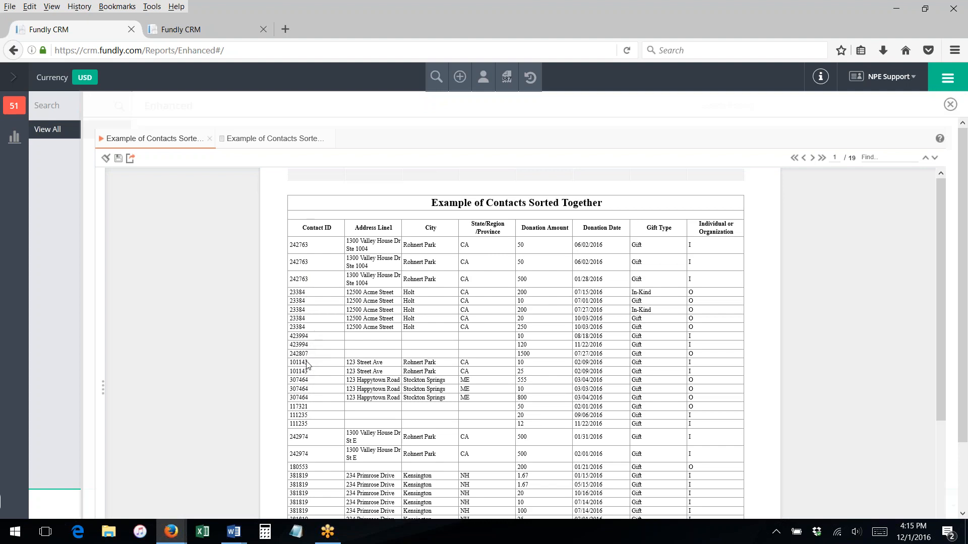
pyautogui.scroll(-1, 310, 353)
pyautogui.scroll(1, 317, 304)
pyautogui.click(209, 138)
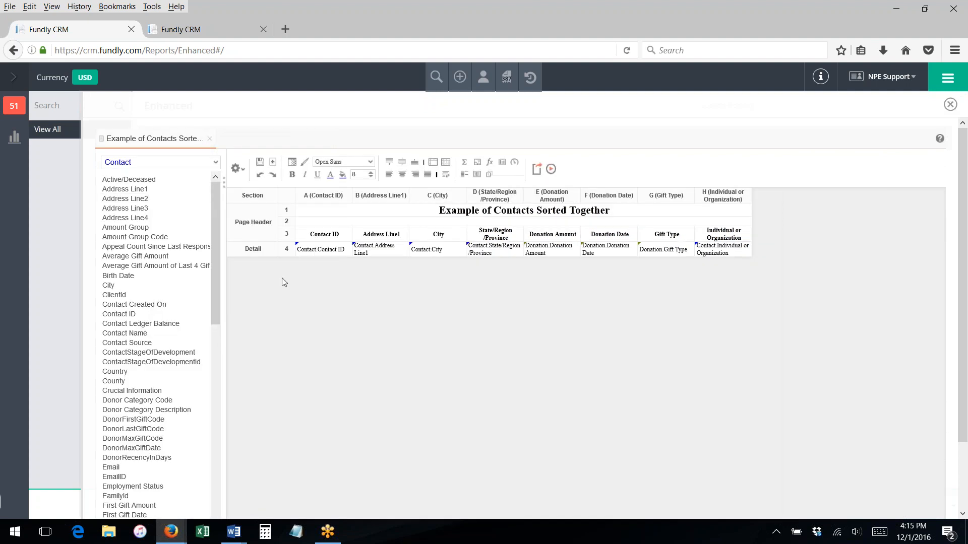
# Insert a blank column before the Contact ID column in the report design
pyautogui.rightClick(314, 199)
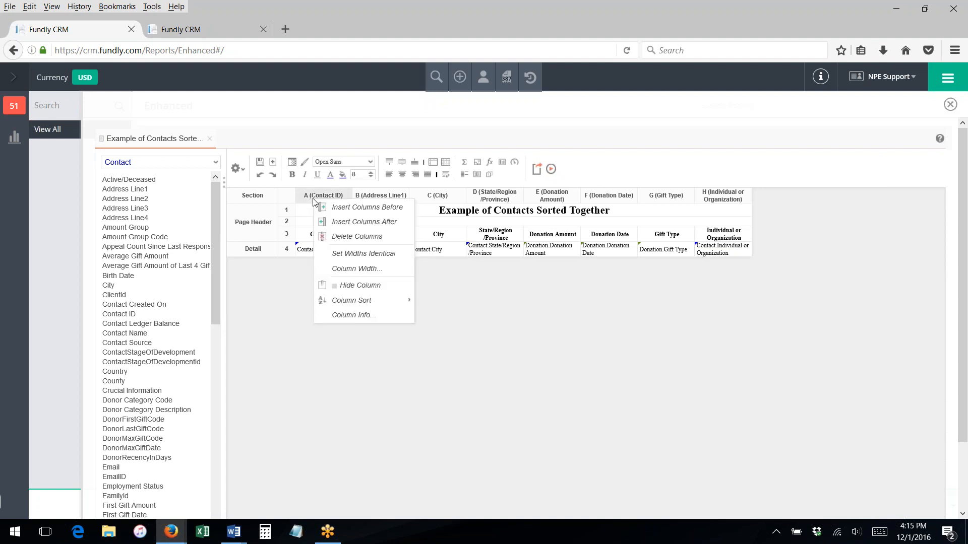
pyautogui.click(341, 211)
pyautogui.click(333, 252)
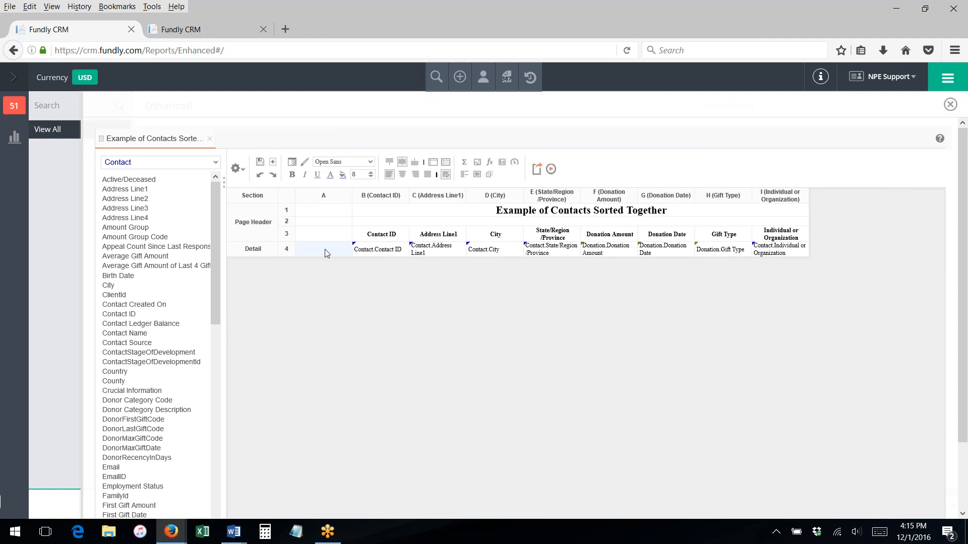
pyautogui.doubleClick(326, 252)
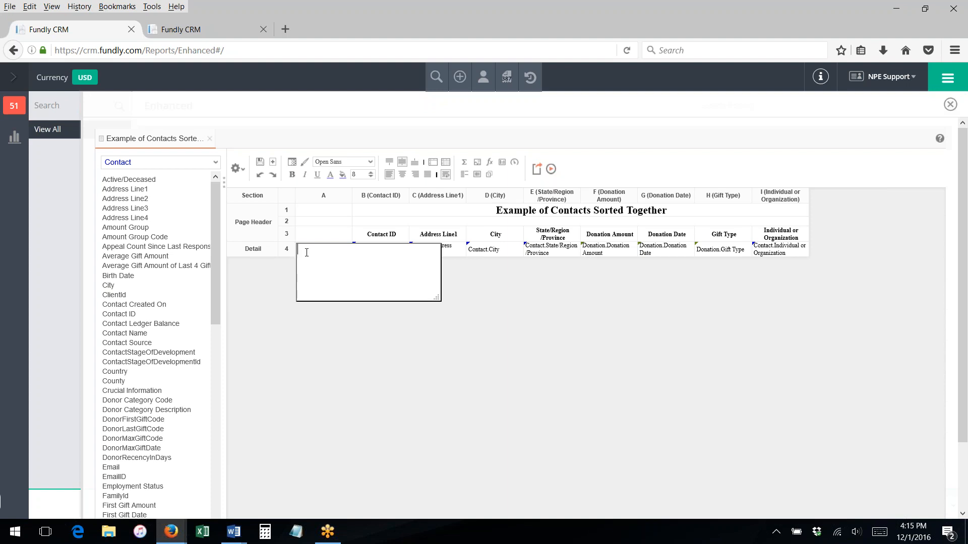
pyautogui.click(464, 306)
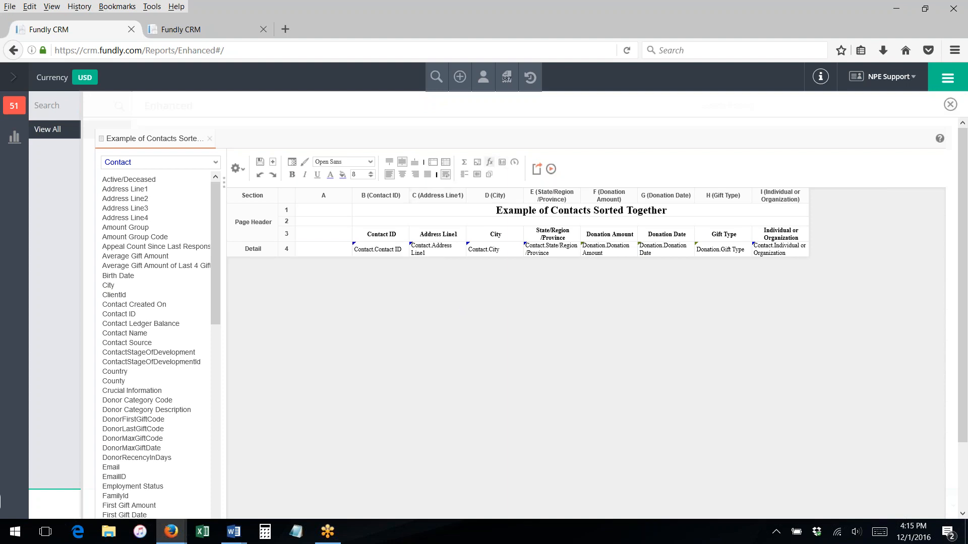
# Start an If formula in the blank column's Detail cell with the condition {Contact.Individual or Organization}="I"
pyautogui.click(323, 248)
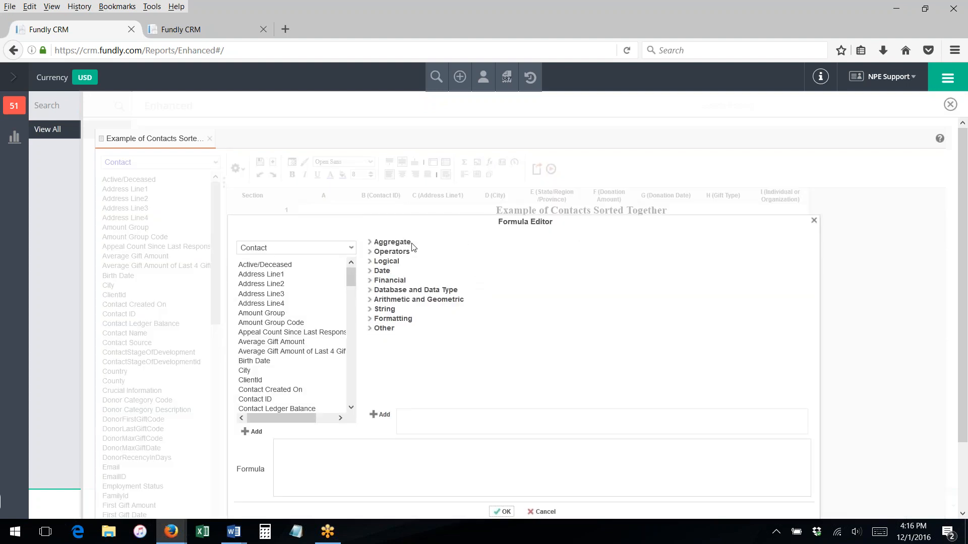
pyautogui.click(376, 262)
pyautogui.doubleClick(387, 293)
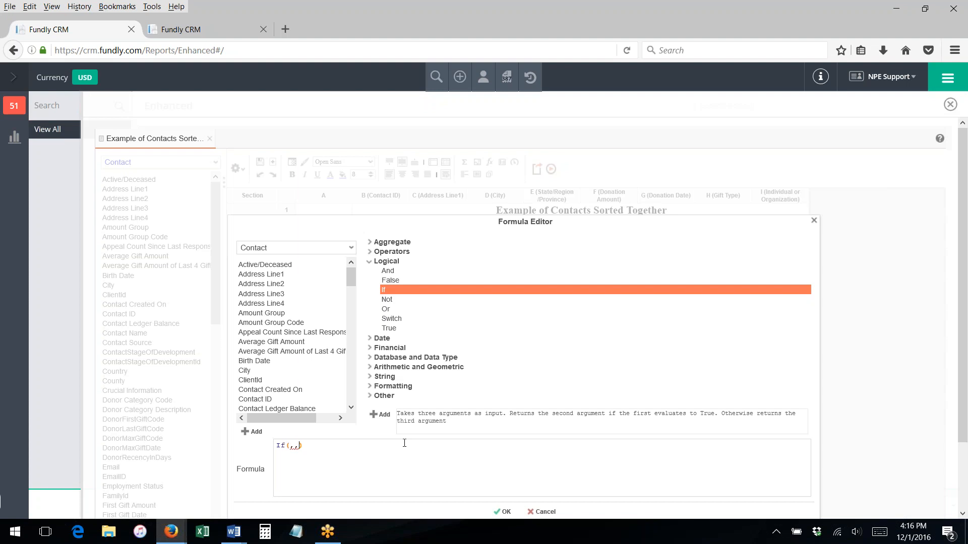
pyautogui.scroll(-5, 268, 361)
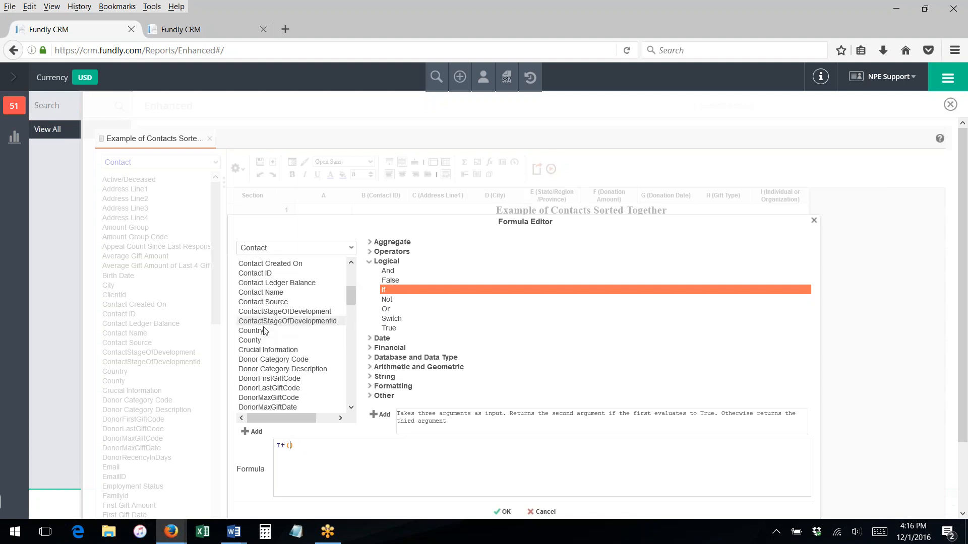
pyautogui.scroll(-6, 268, 362)
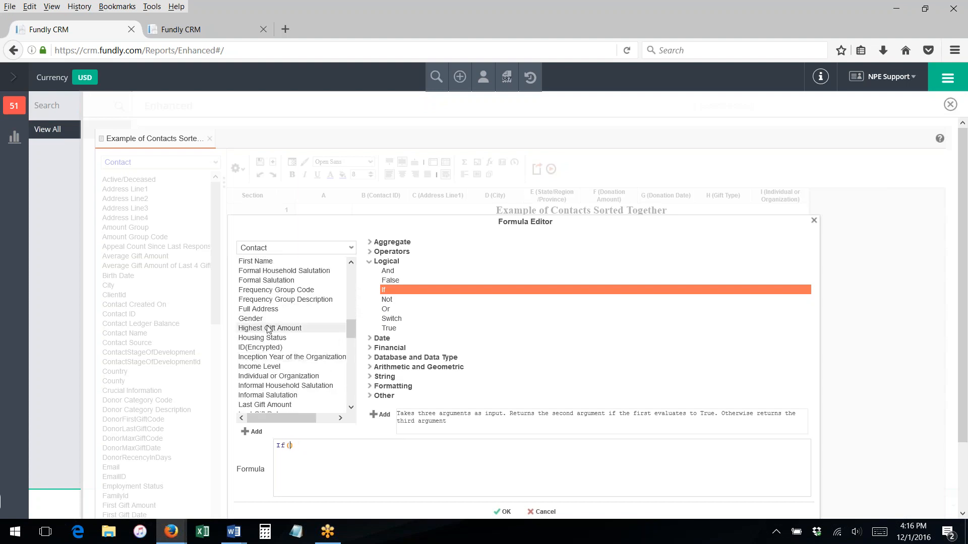
pyautogui.click(268, 347)
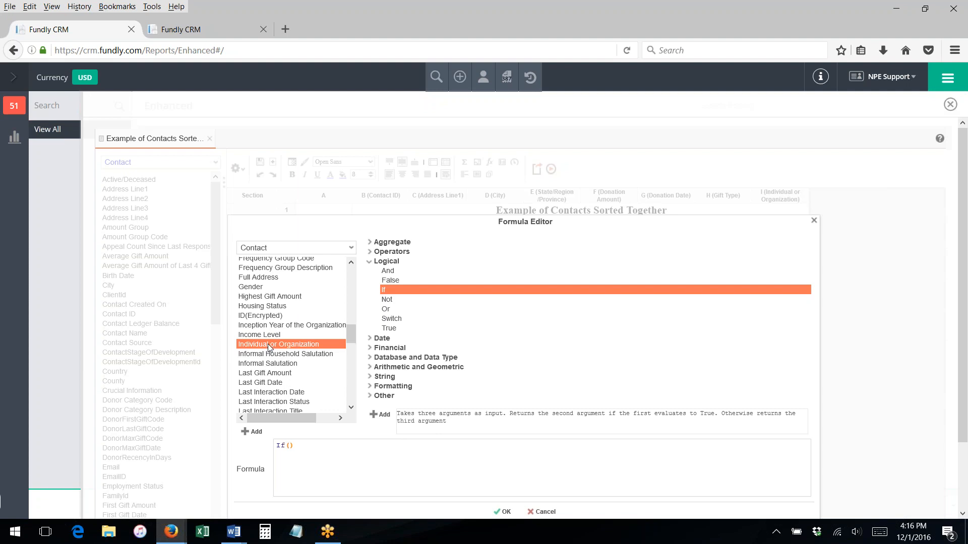
pyautogui.doubleClick(269, 345)
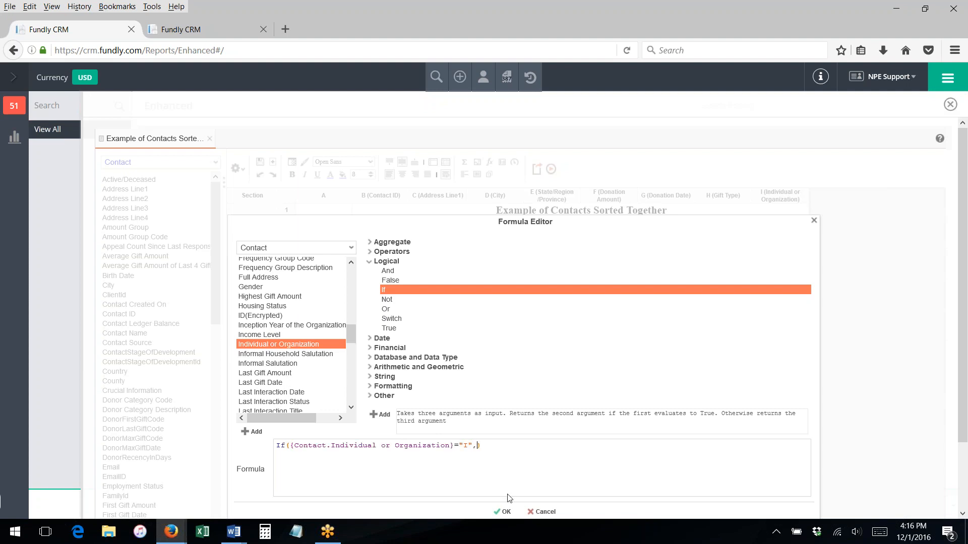
# Use {Contact.Contact Name} as the If formula's second argument, followed by a comma
pyautogui.scroll(7, 290, 302)
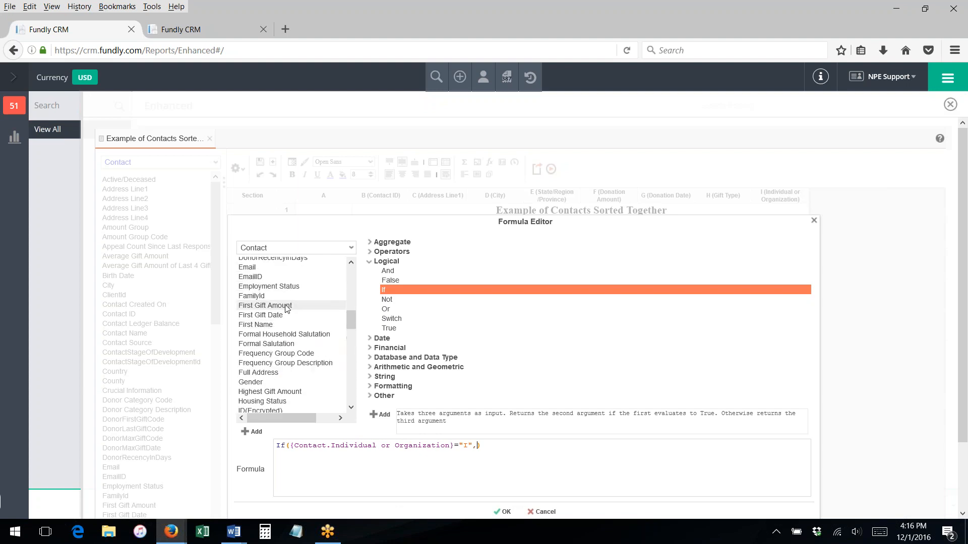
pyautogui.scroll(3, 285, 308)
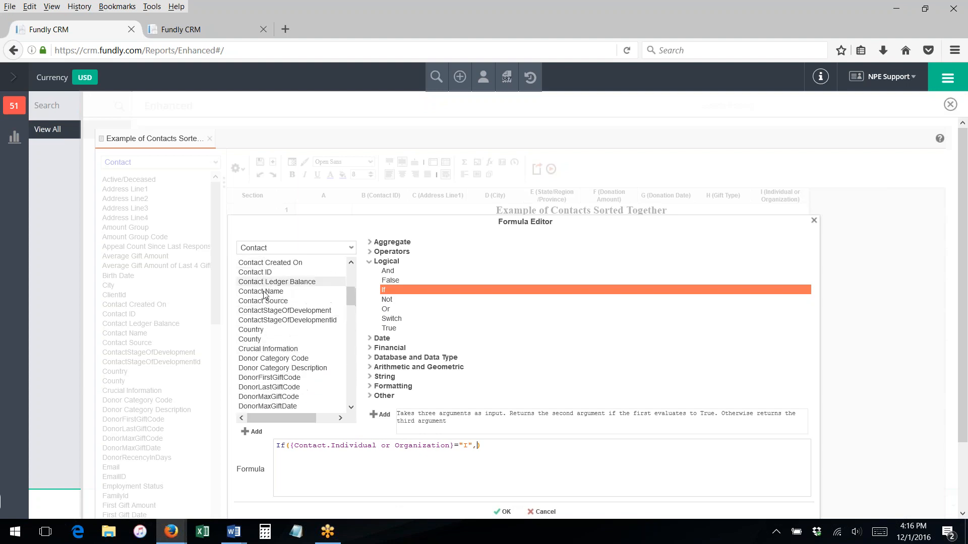
pyautogui.doubleClick(261, 292)
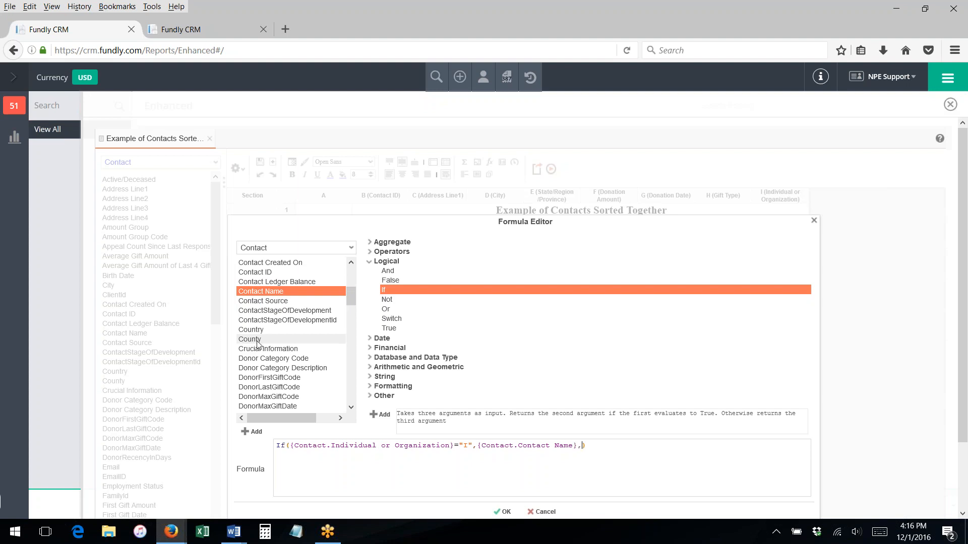
# Use {Contact.Organization Name} as the If formula's third argument and apply the formula to the cell
pyautogui.scroll(-5, 302, 348)
pyautogui.scroll(-10, 304, 350)
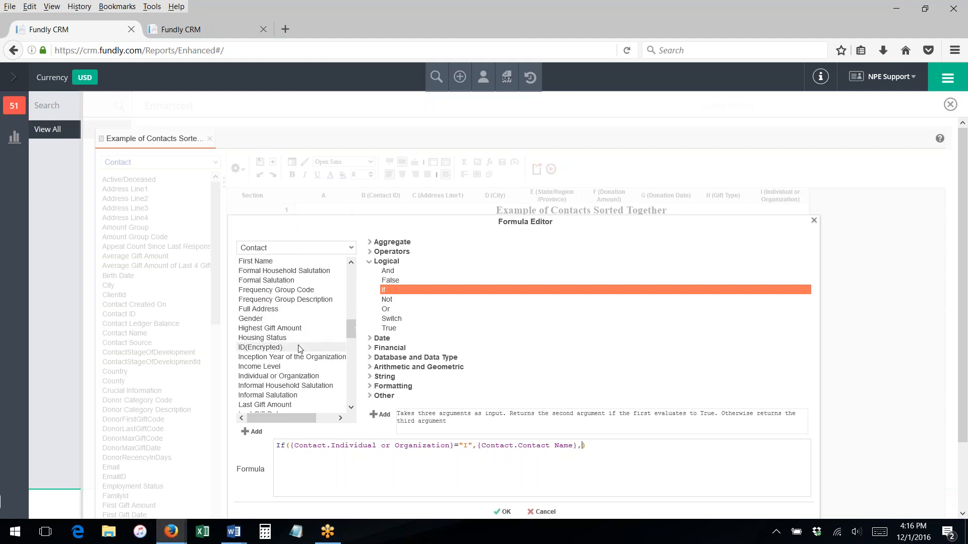
pyautogui.scroll(-3, 265, 325)
pyautogui.click(261, 318)
pyautogui.doubleClick(261, 322)
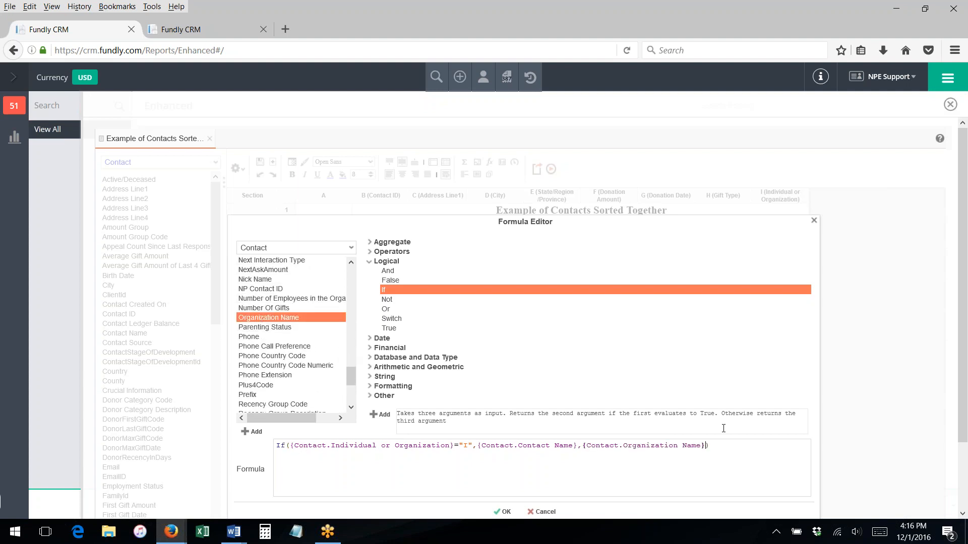
pyautogui.click(503, 511)
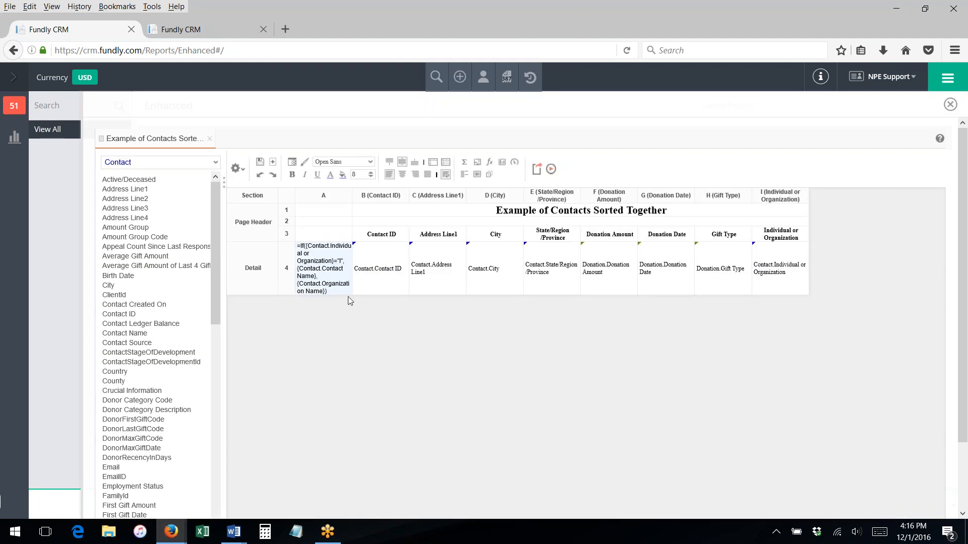
# Run the report, check how individual and organization names are ordered in the first column, and return to the report design
pyautogui.click(550, 170)
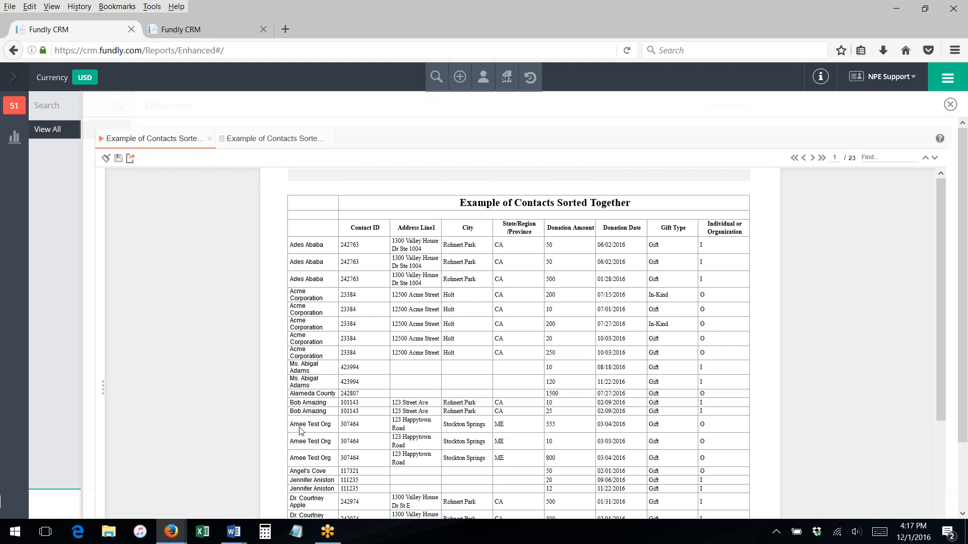
pyautogui.scroll(-3, 312, 433)
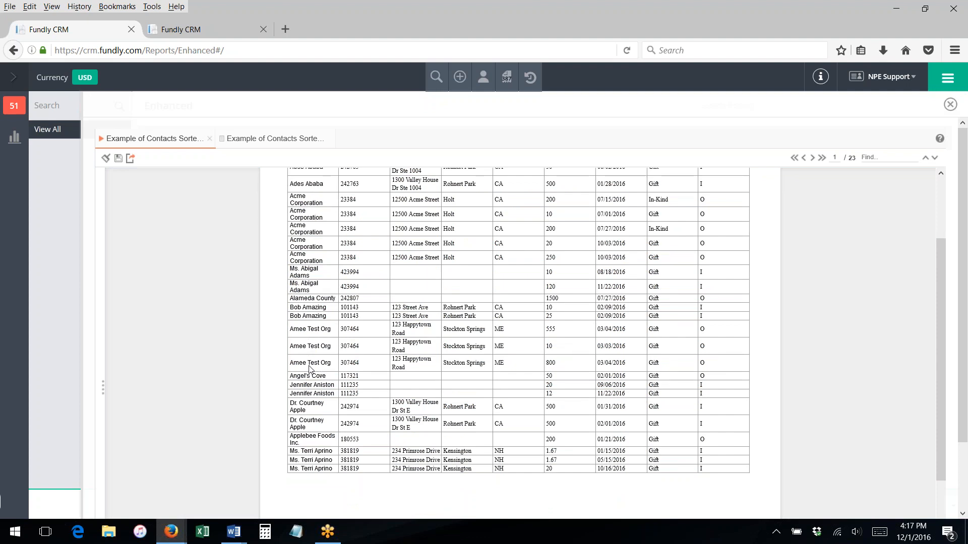
pyautogui.scroll(2, 313, 368)
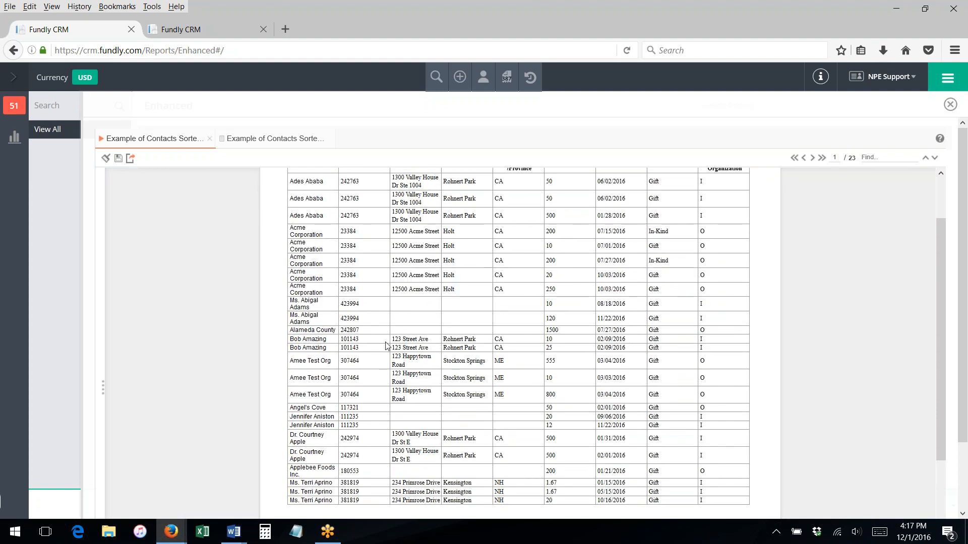
pyautogui.scroll(2, 356, 280)
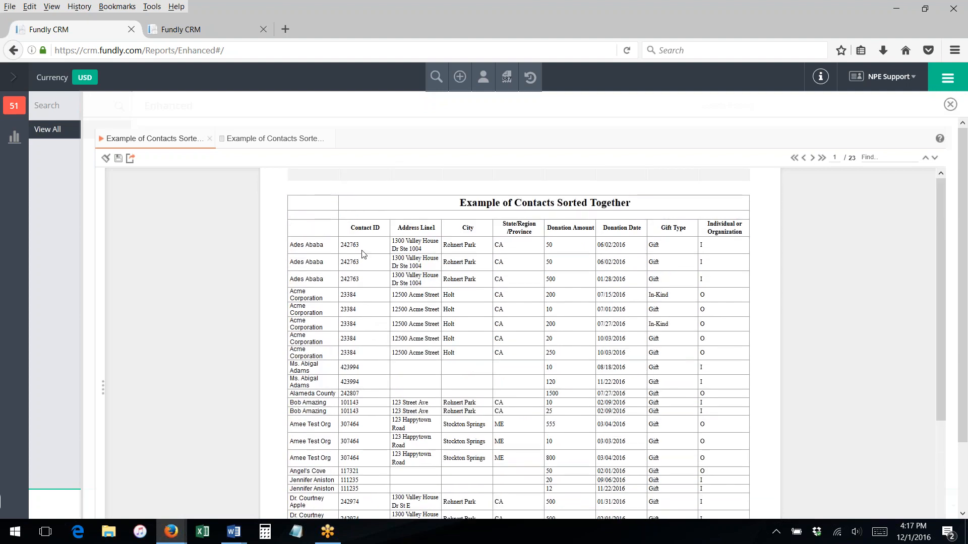
pyautogui.click(257, 140)
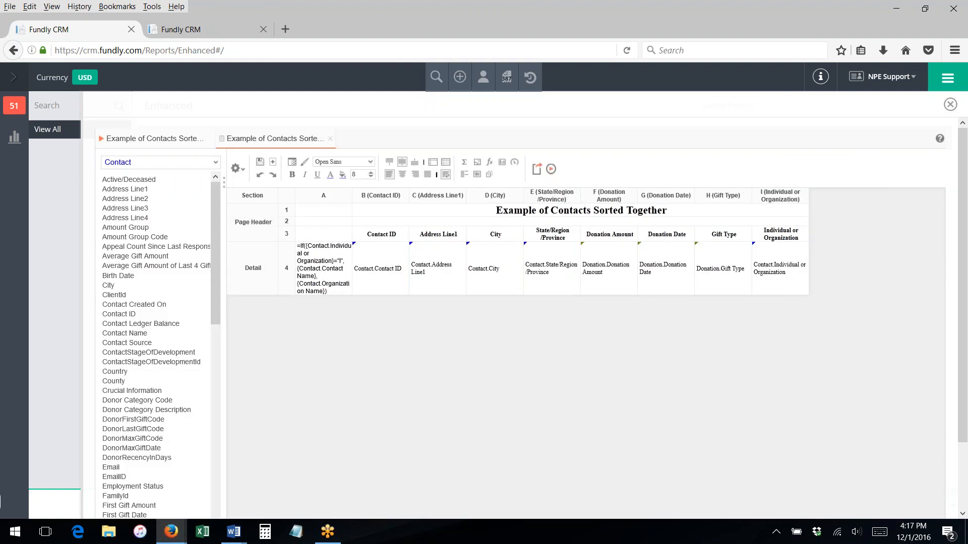
# Compare the report output with the letter dividers in the Contacts Grouped by First Letter report, and close the output
pyautogui.click(171, 139)
pyautogui.click(204, 31)
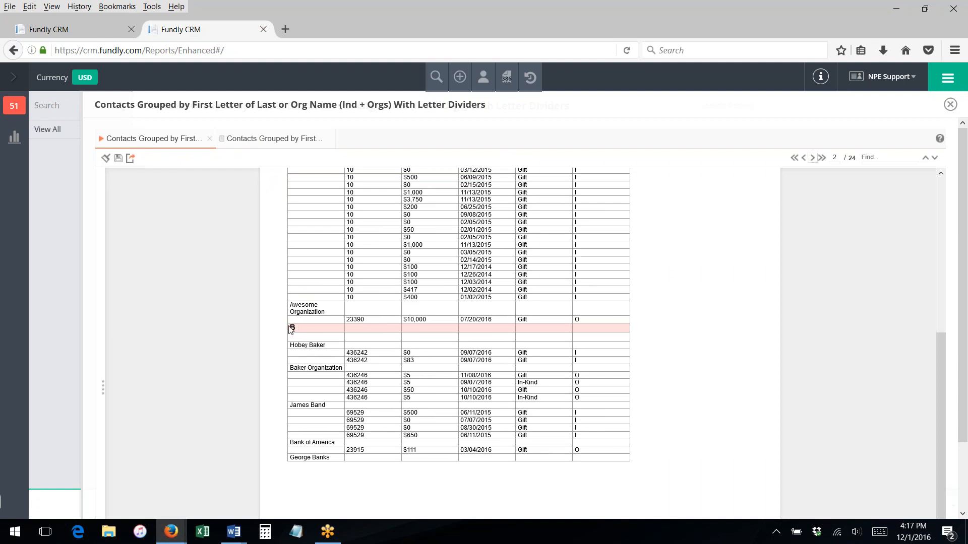
pyautogui.click(89, 32)
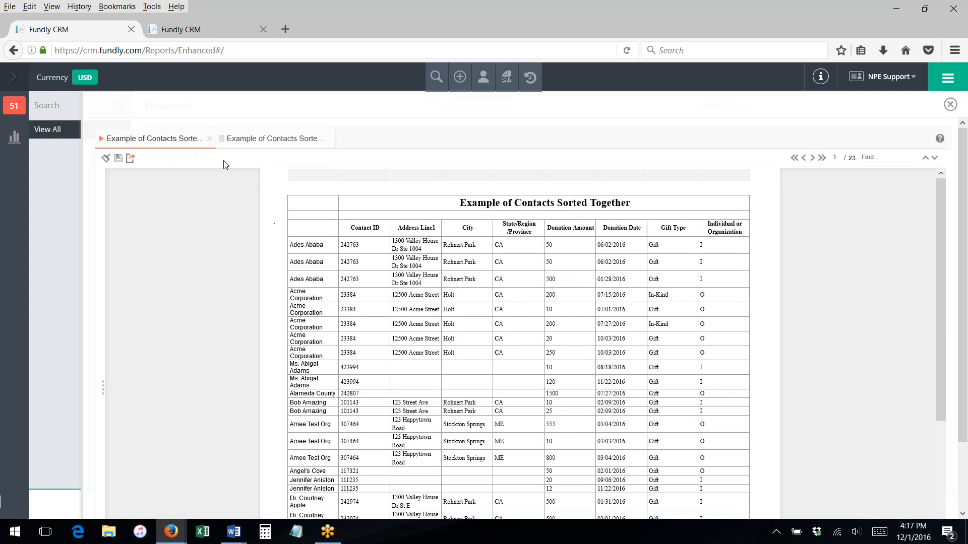
pyautogui.click(209, 140)
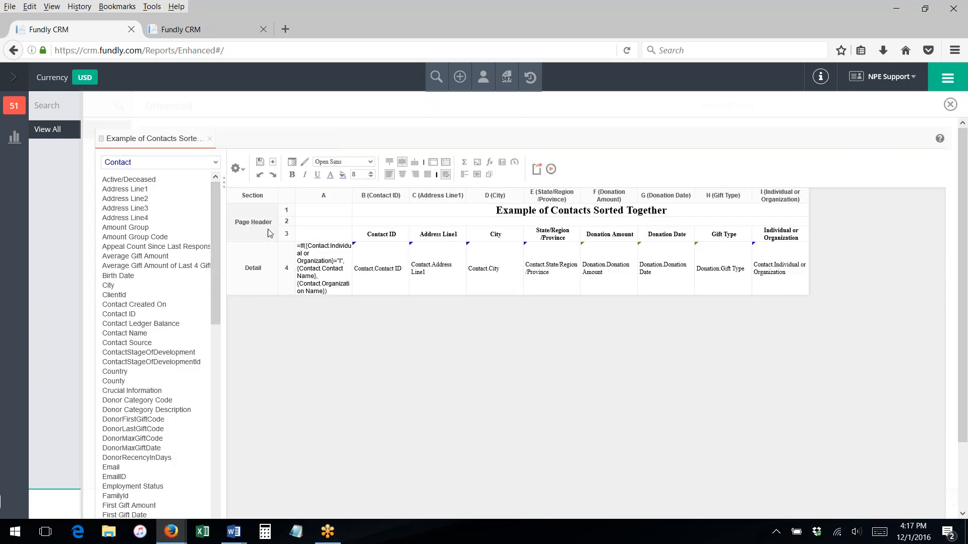
# Add a Group Header section below the Page Header, grouped on the If formula taking the first letter of the last or organization name
pyautogui.rightClick(255, 230)
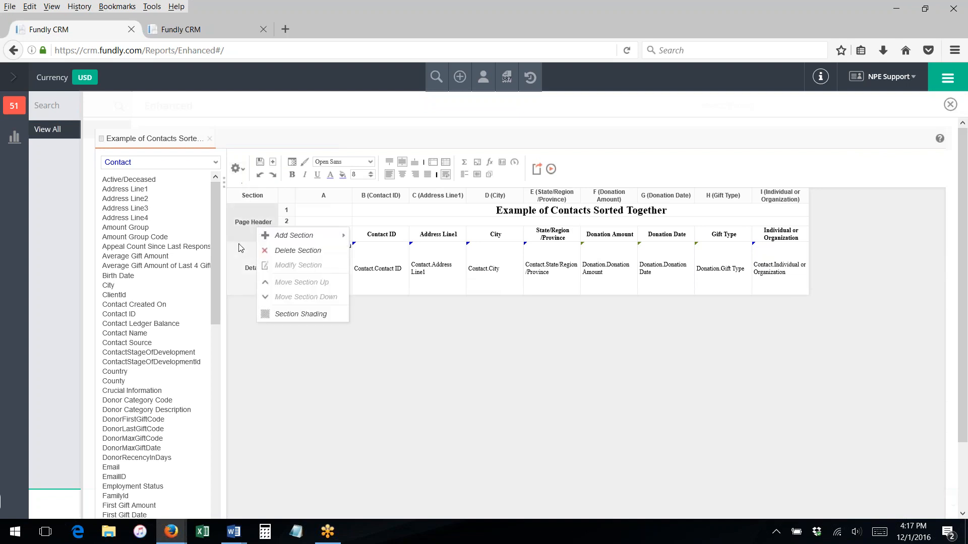
pyautogui.moveTo(293, 235)
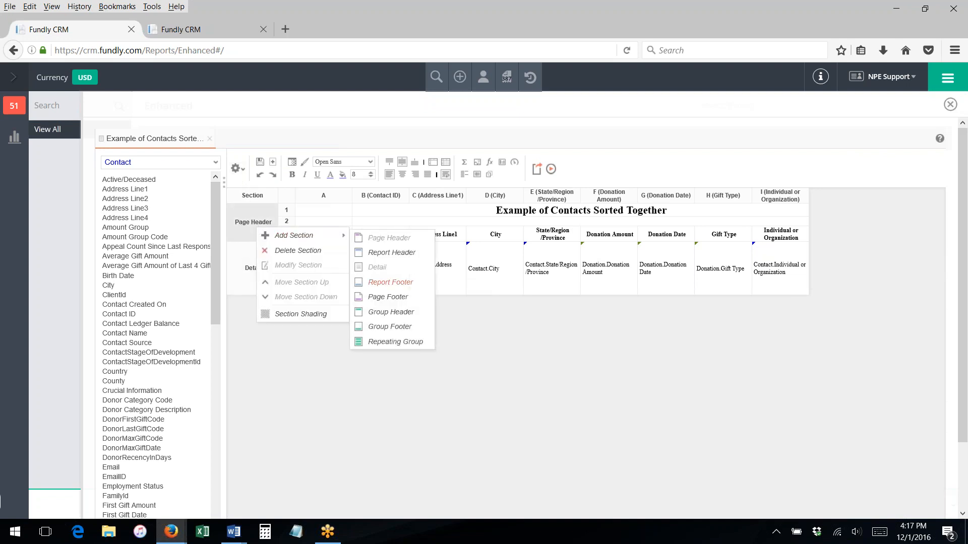
pyautogui.click(383, 312)
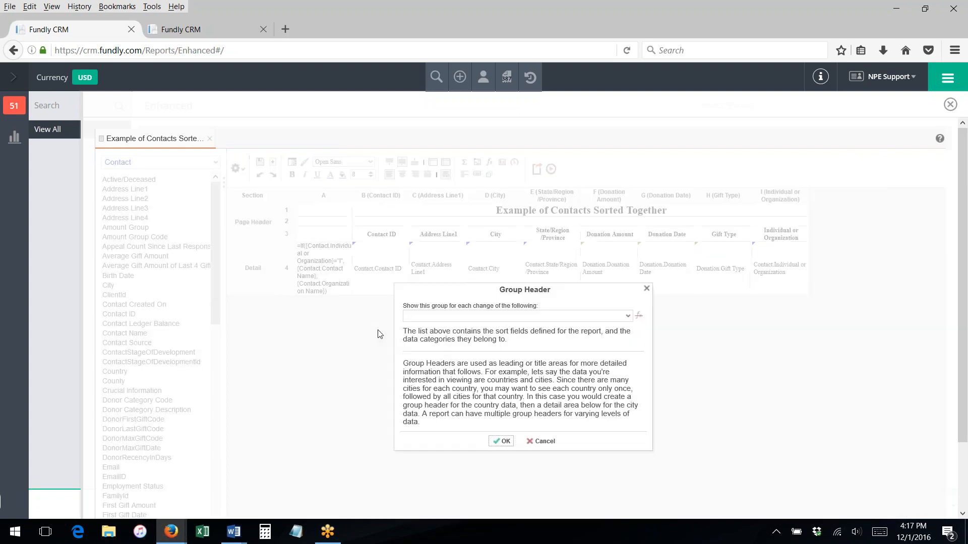
pyautogui.click(442, 317)
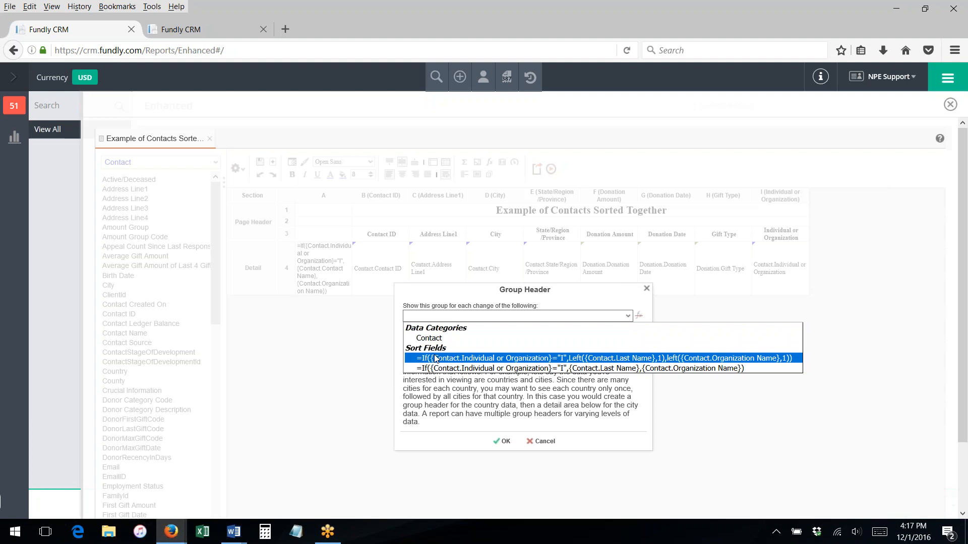
pyautogui.click(655, 358)
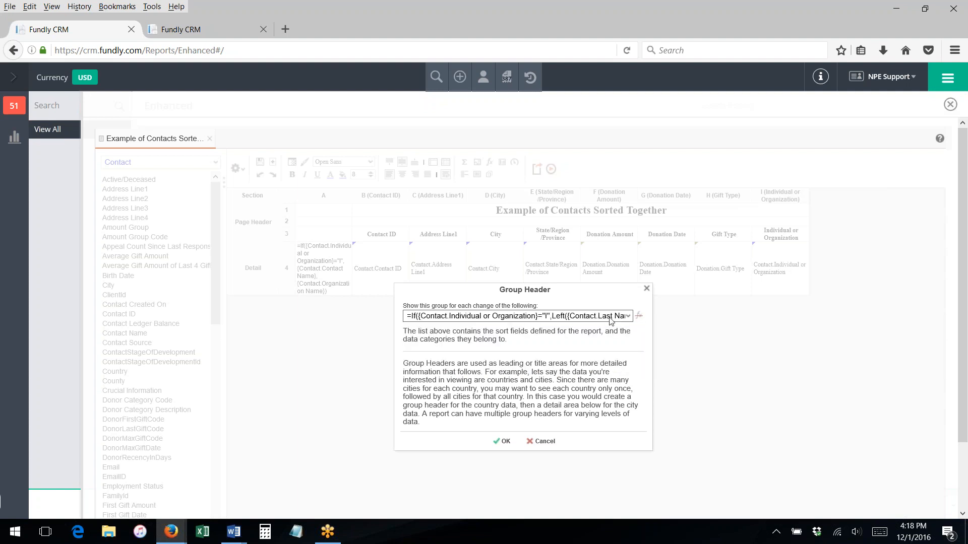
pyautogui.click(503, 442)
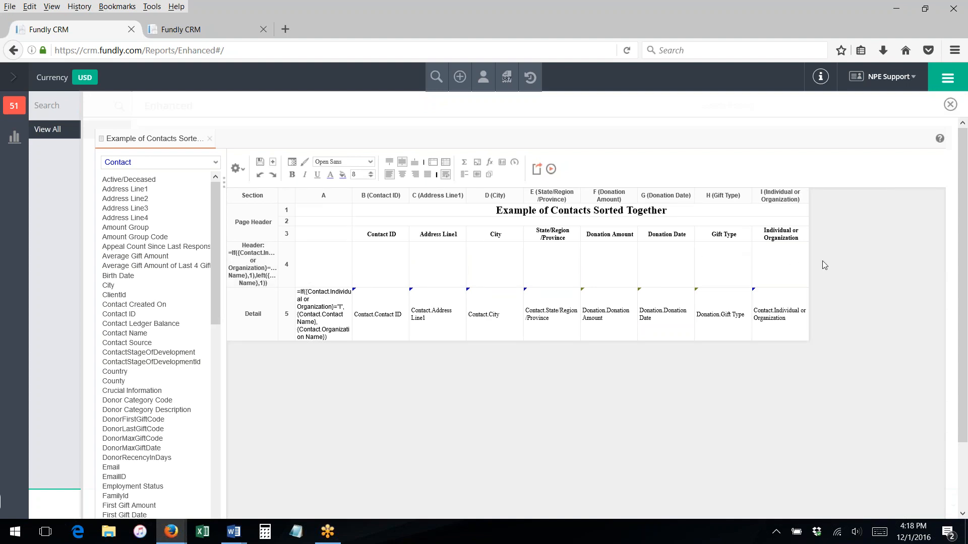
# In the group header's column A cell, start an If formula with condition {Contact.Individual or Organization}="I" and open a Left function
pyautogui.click(317, 264)
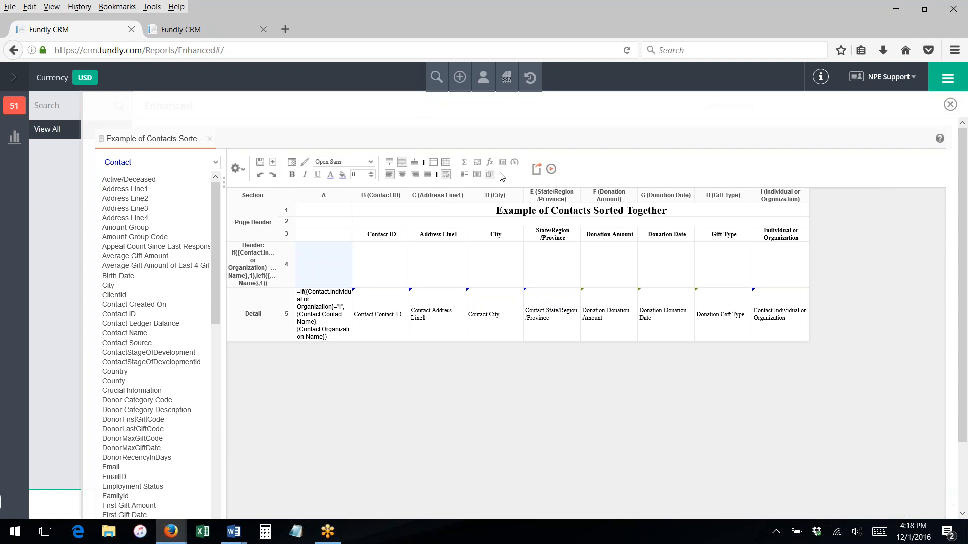
pyautogui.click(489, 164)
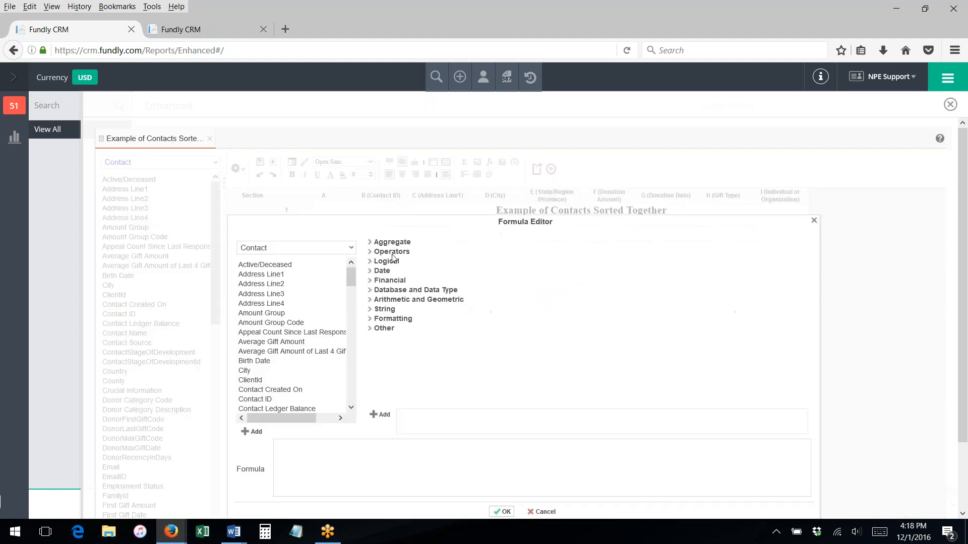
pyautogui.click(378, 262)
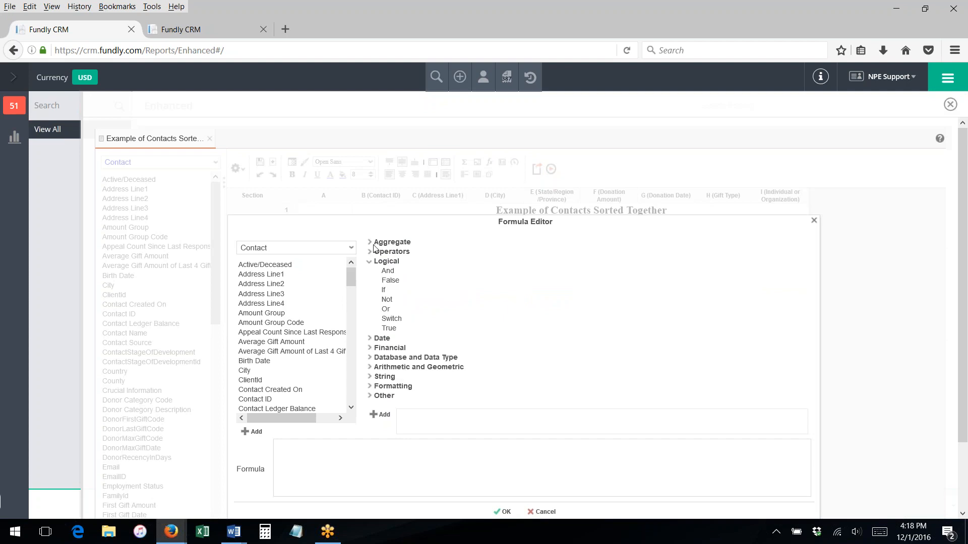
pyautogui.click(384, 290)
pyautogui.click(381, 414)
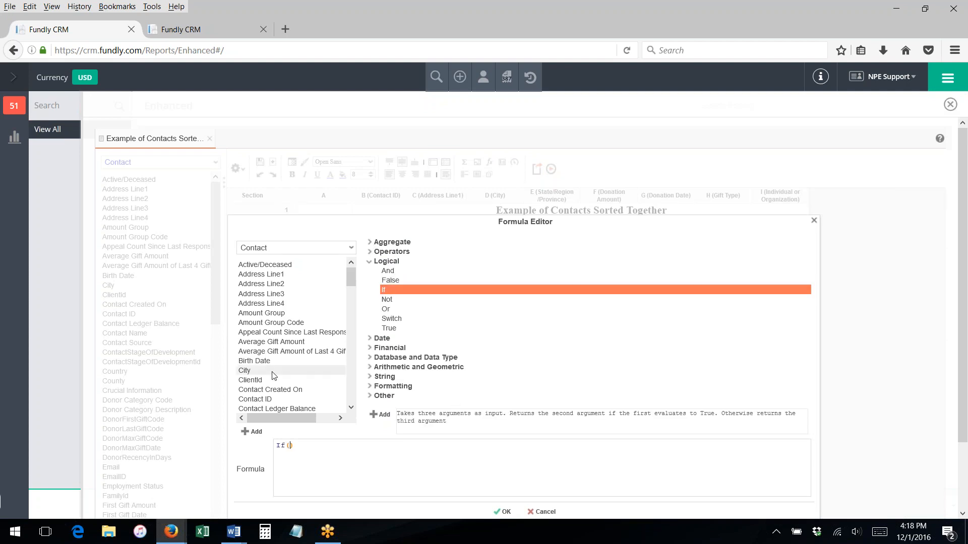
pyautogui.scroll(-5, 280, 358)
pyautogui.scroll(-5, 279, 351)
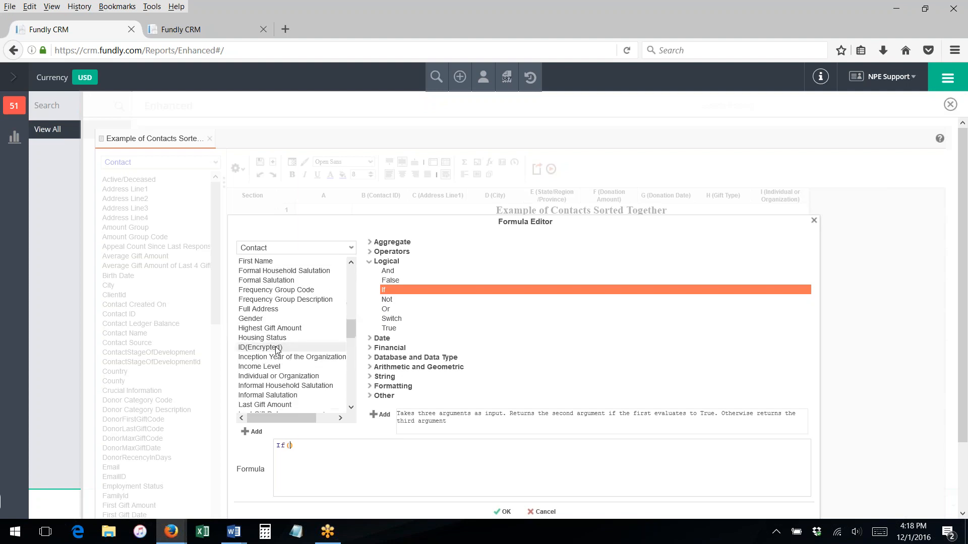
pyautogui.doubleClick(276, 281)
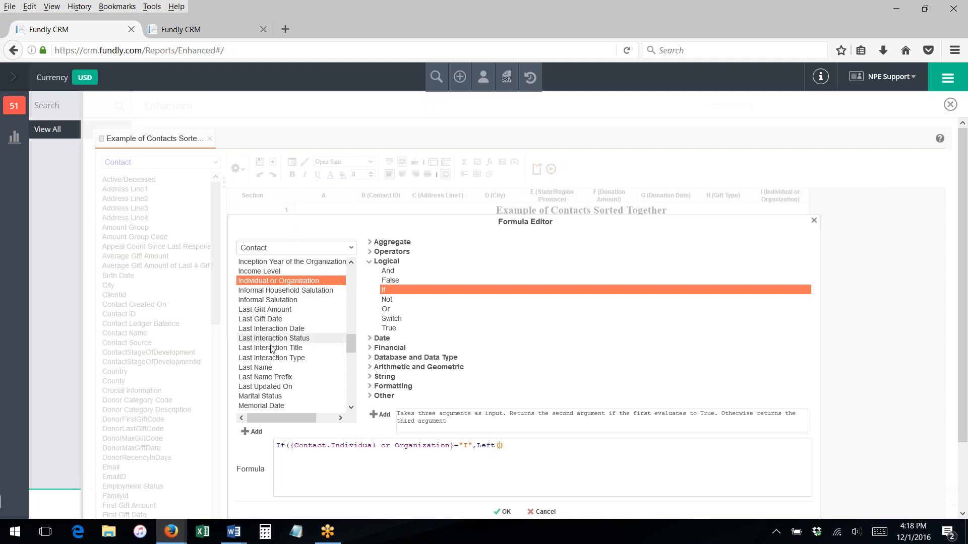
# Complete the If formula with Left({Contact.Last Name},1) and Left({Contact.Organization Name},1), and apply it to the cell
pyautogui.doubleClick(255, 368)
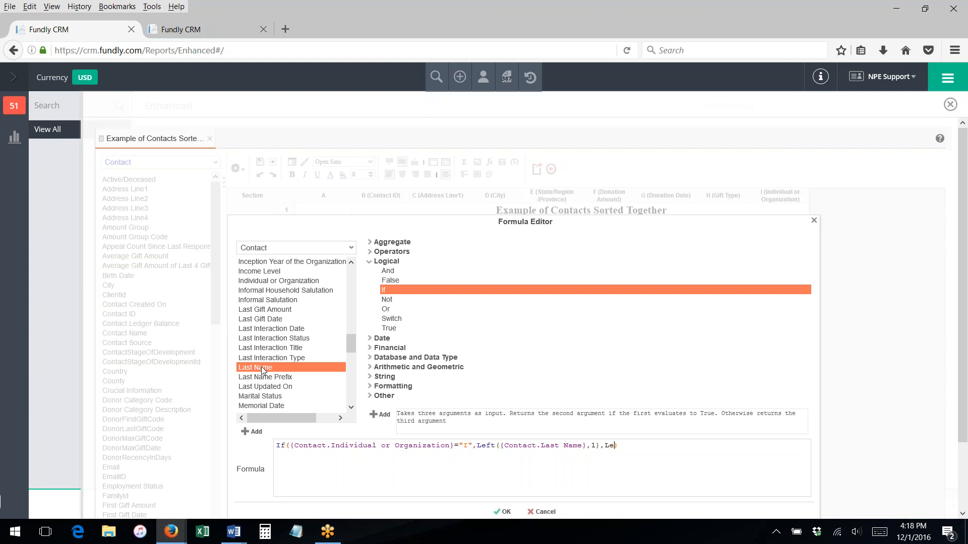
pyautogui.scroll(-5, 265, 309)
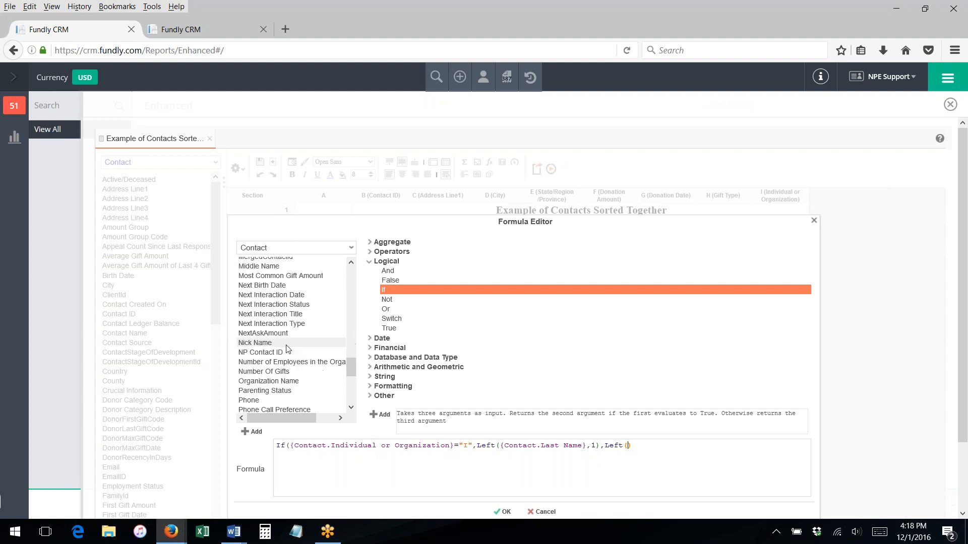
pyautogui.doubleClick(259, 382)
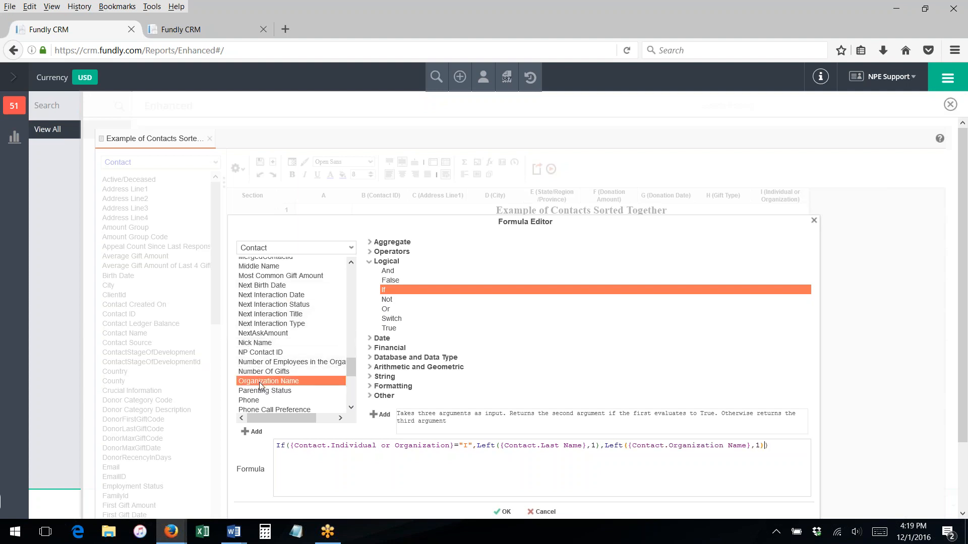
pyautogui.write(')')
pyautogui.click(504, 512)
# Make the group header formula bold and shade the header row from column A through I light cyan
pyautogui.click(292, 174)
pyautogui.moveTo(331, 260); pyautogui.dragTo(792, 275)
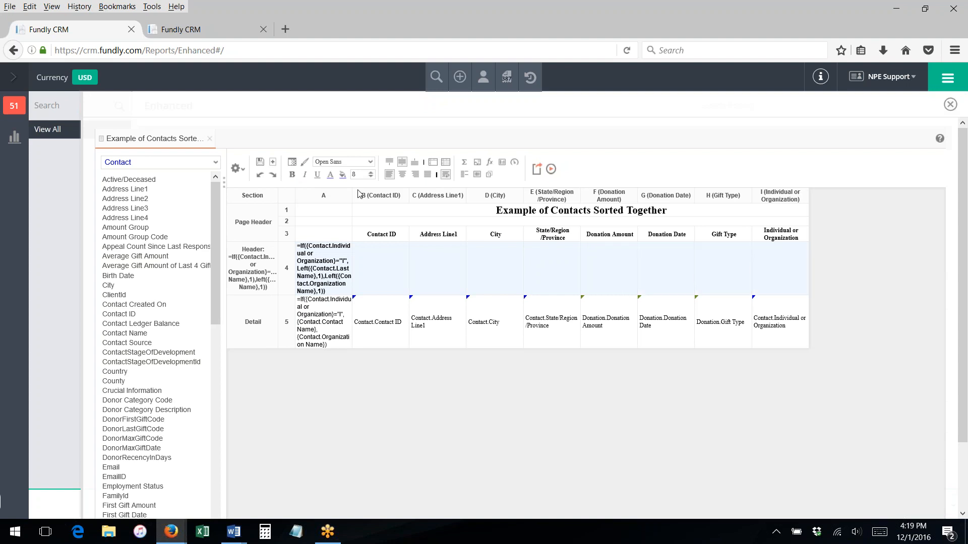
pyautogui.click(343, 175)
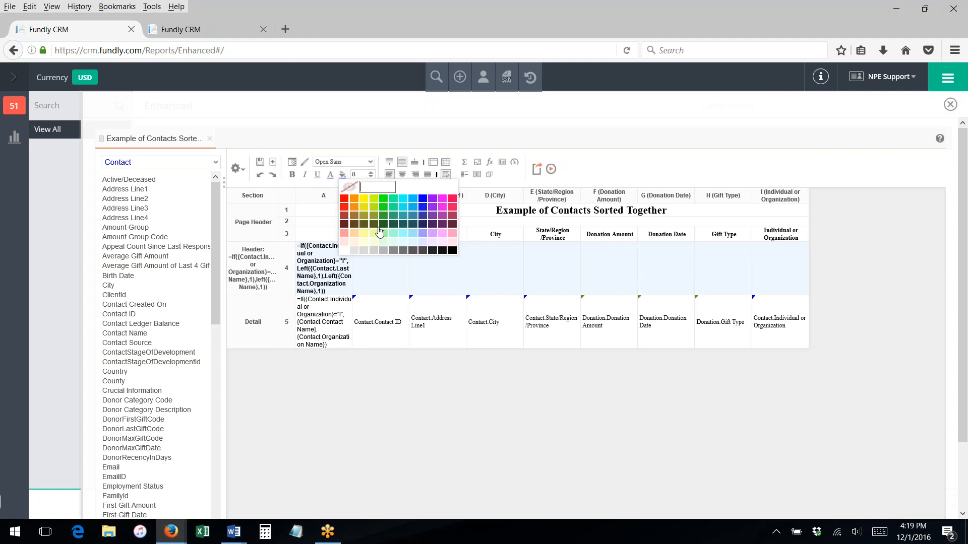
pyautogui.click(399, 246)
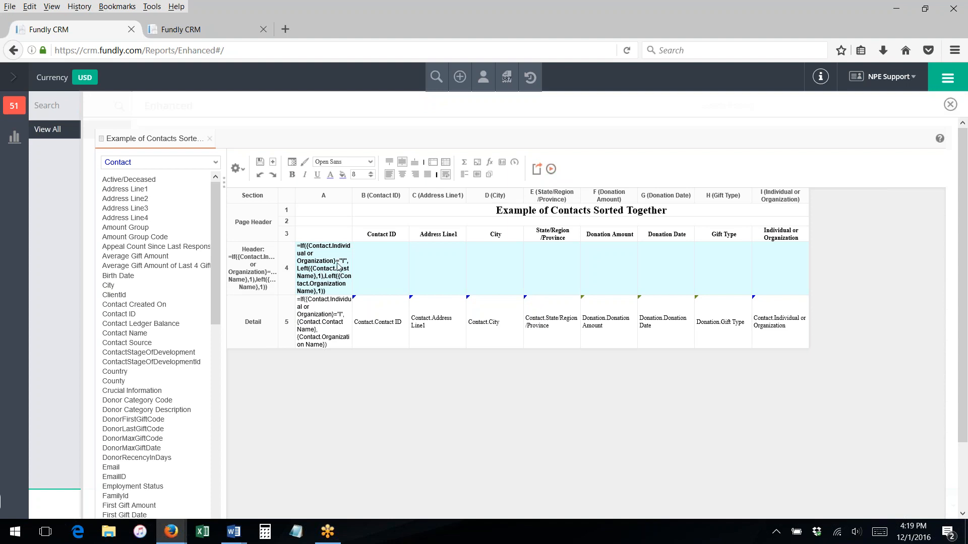
# Run the report and examine the letter divider and the name grouping on the first two pages
pyautogui.click(551, 169)
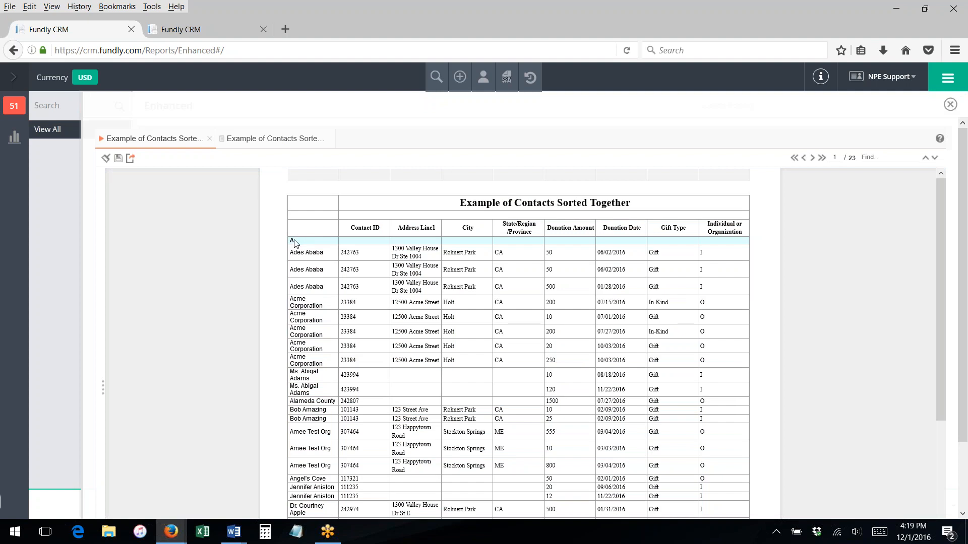
pyautogui.scroll(-5, 319, 341)
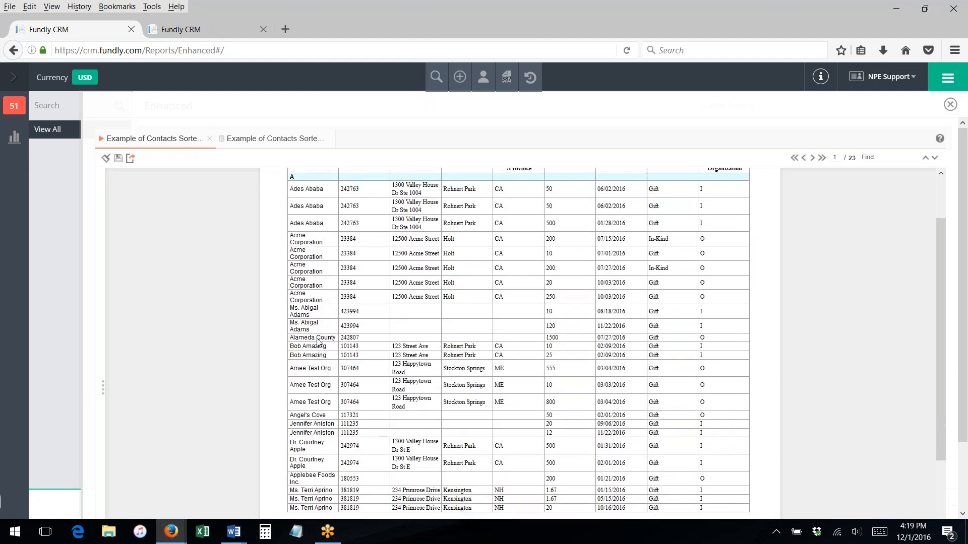
pyautogui.scroll(5, 319, 342)
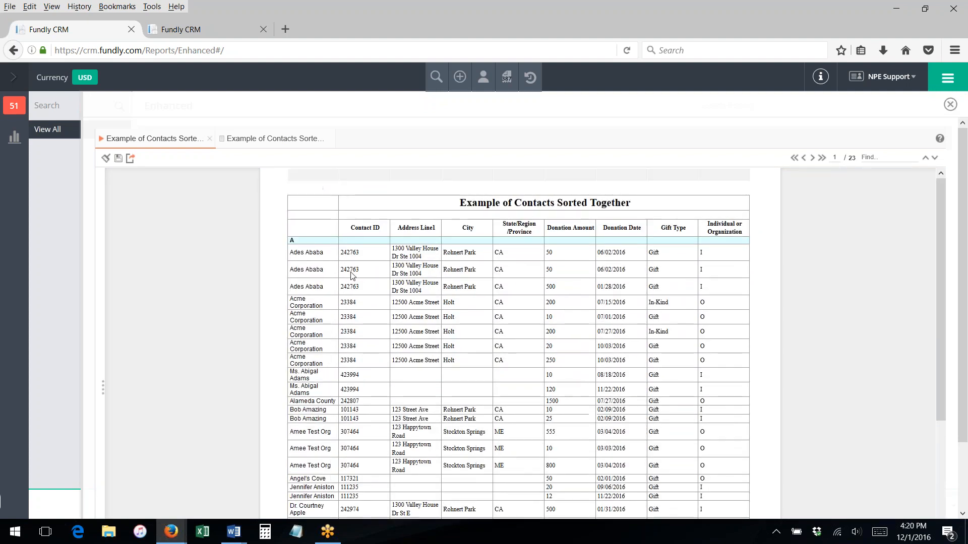
pyautogui.click(812, 158)
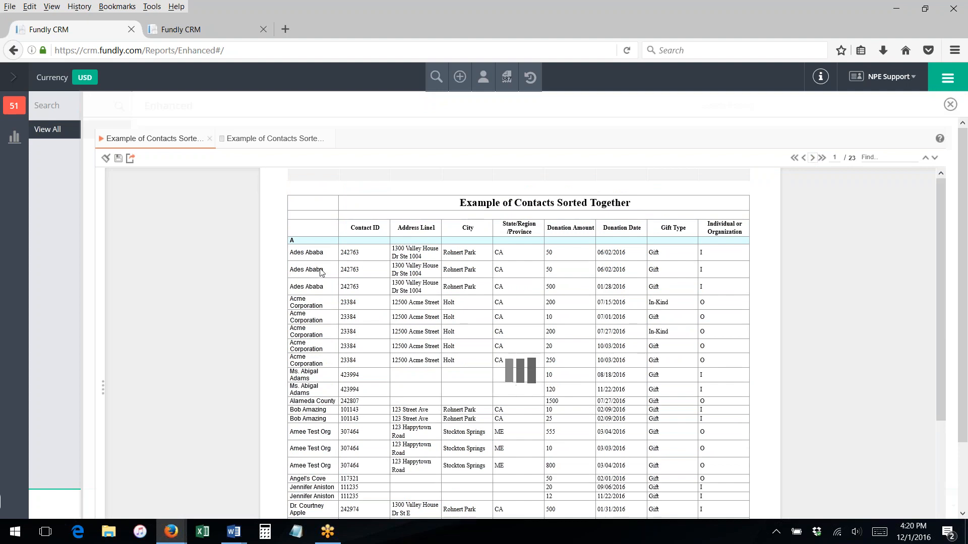
pyautogui.scroll(-5, 322, 274)
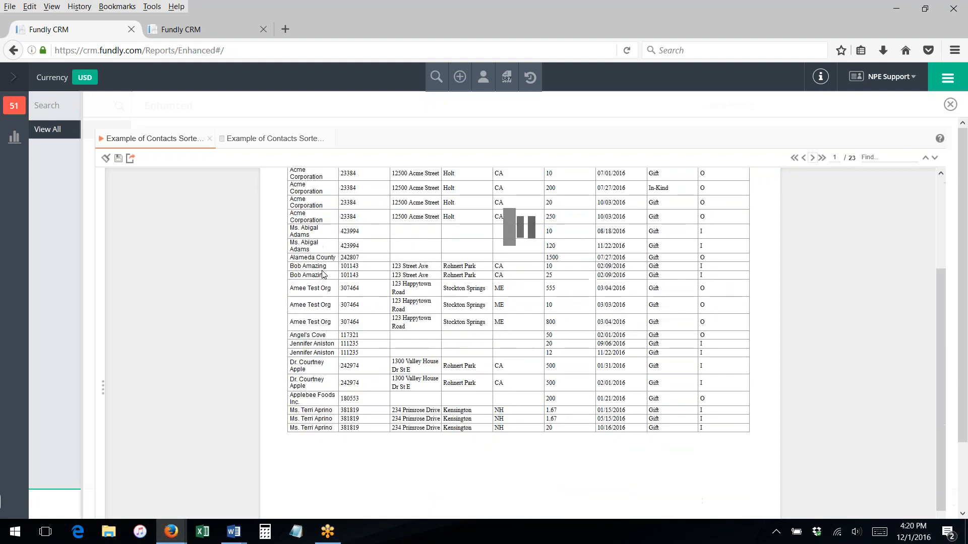
pyautogui.scroll(5, 322, 274)
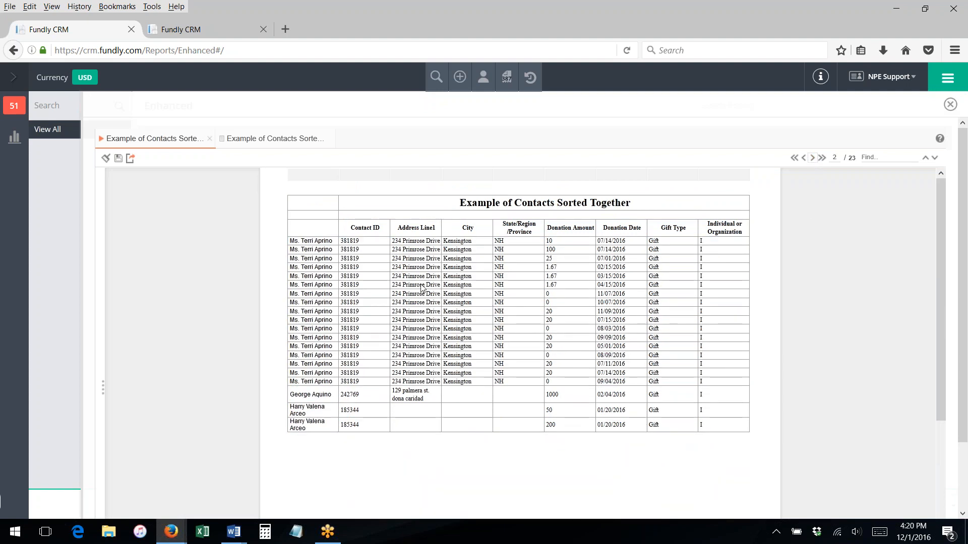
pyautogui.scroll(-4, 418, 259)
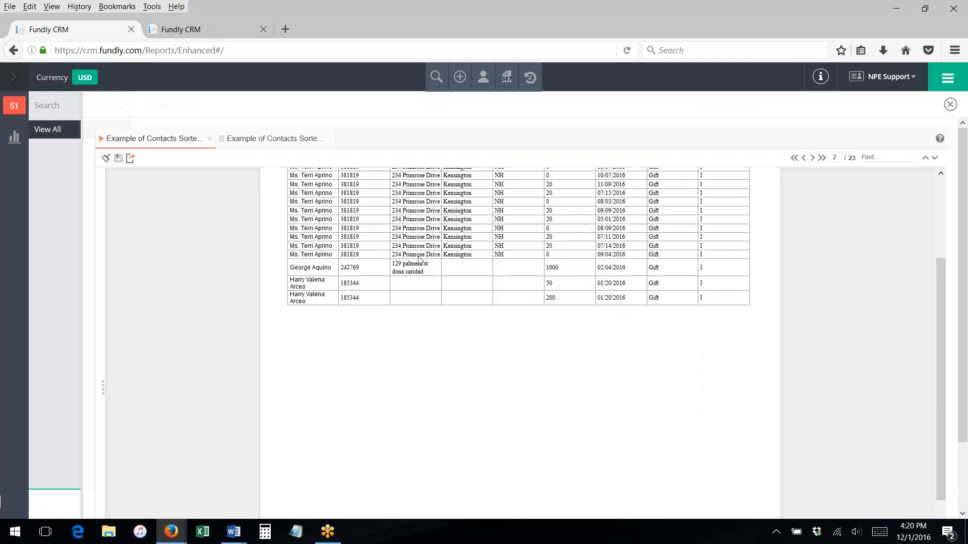
pyautogui.scroll(4, 418, 260)
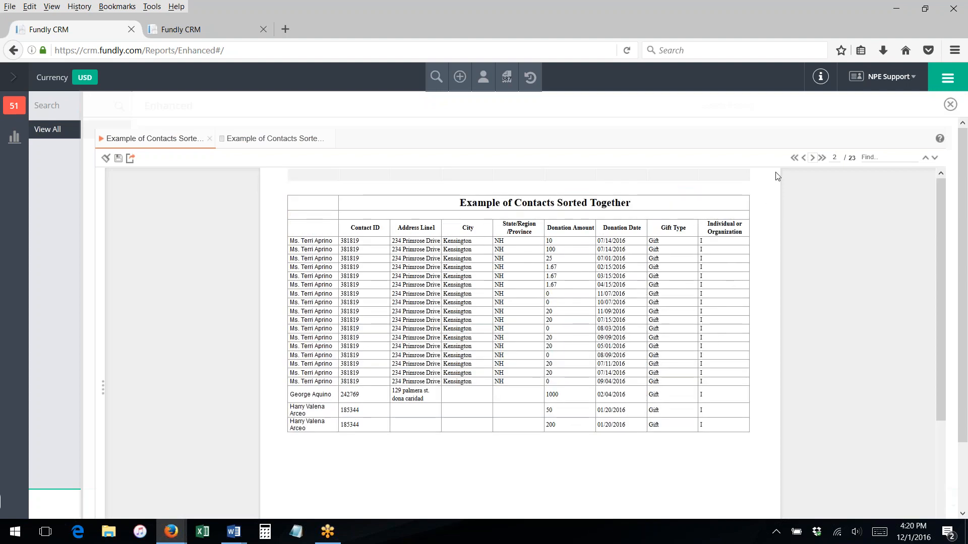
# Page through pages 3 to 5 of the report to check where the next letter dividers fall
pyautogui.click(813, 158)
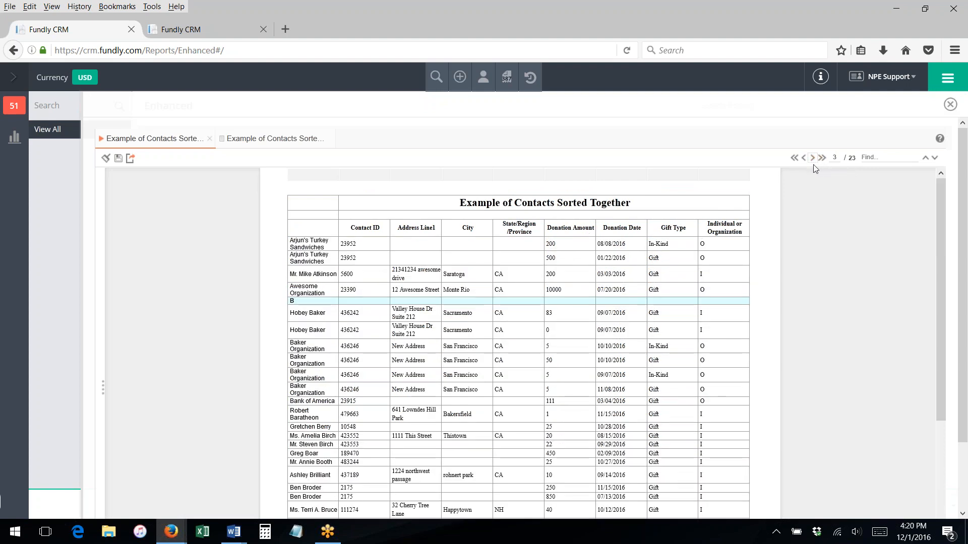
pyautogui.scroll(-1, 386, 333)
pyautogui.scroll(-1, 386, 333)
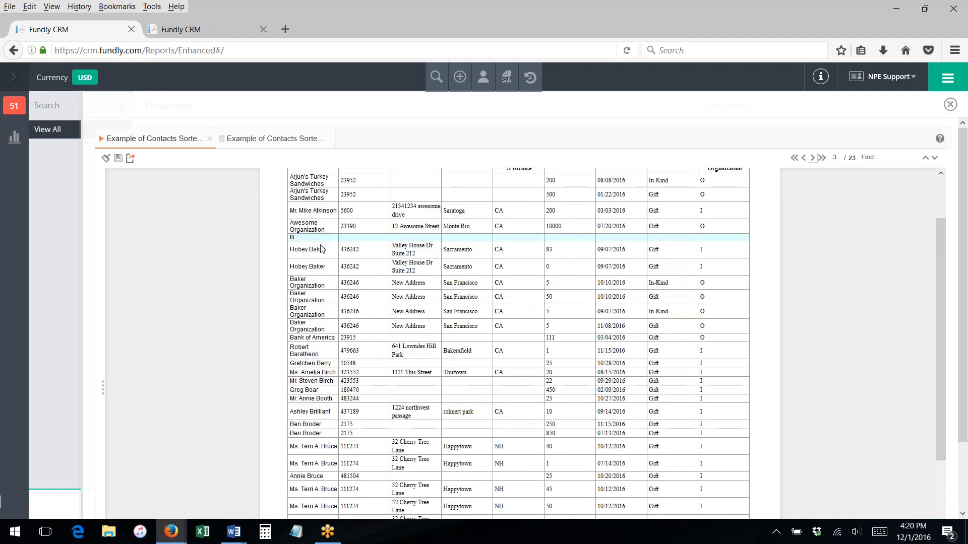
pyautogui.scroll(-5, 320, 396)
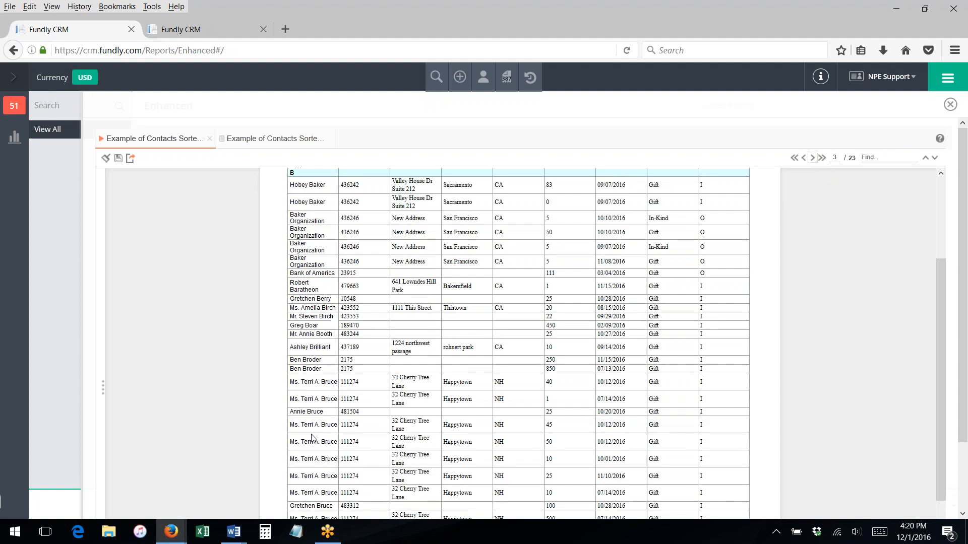
pyautogui.scroll(6, 789, 170)
pyautogui.click(813, 160)
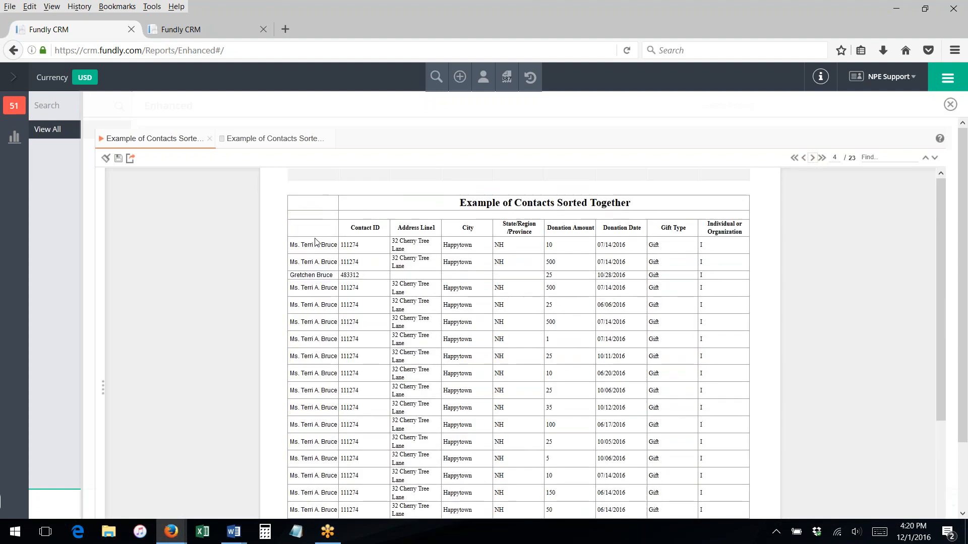
pyautogui.scroll(-5, 326, 266)
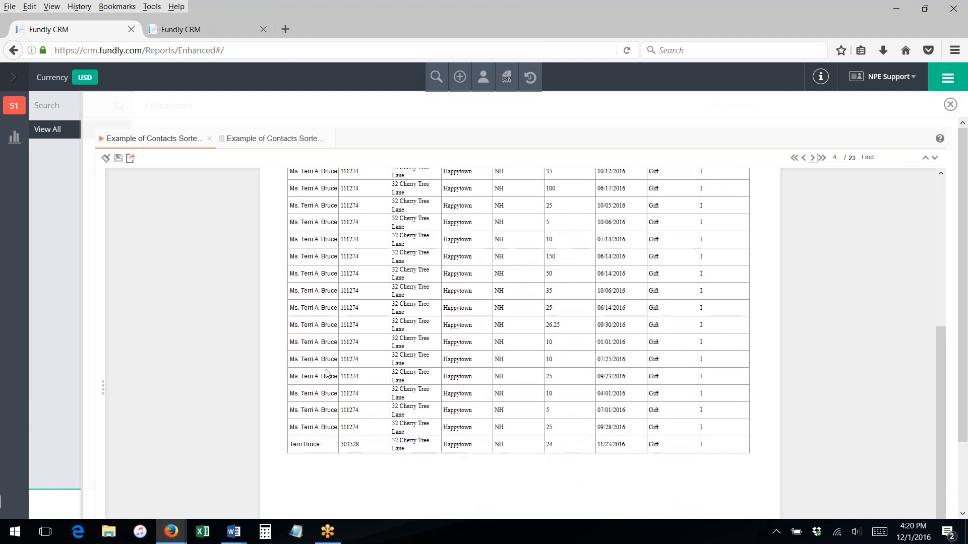
pyautogui.click(813, 158)
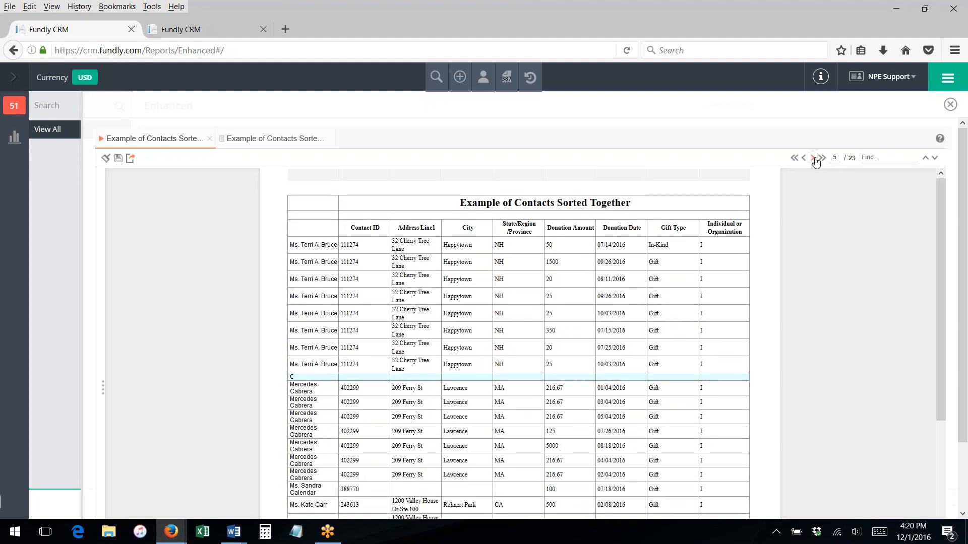
# Examine the letter dividers and the repeated contact rows on page 5, and close the report output to return to the design
pyautogui.scroll(-3, 454, 265)
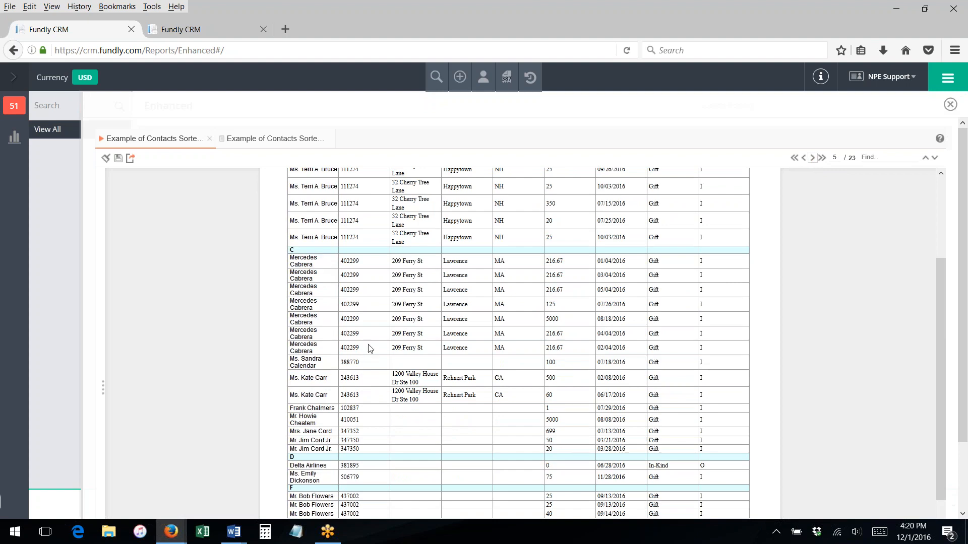
pyautogui.scroll(3, 356, 376)
pyautogui.scroll(-3, 428, 358)
pyautogui.click(210, 139)
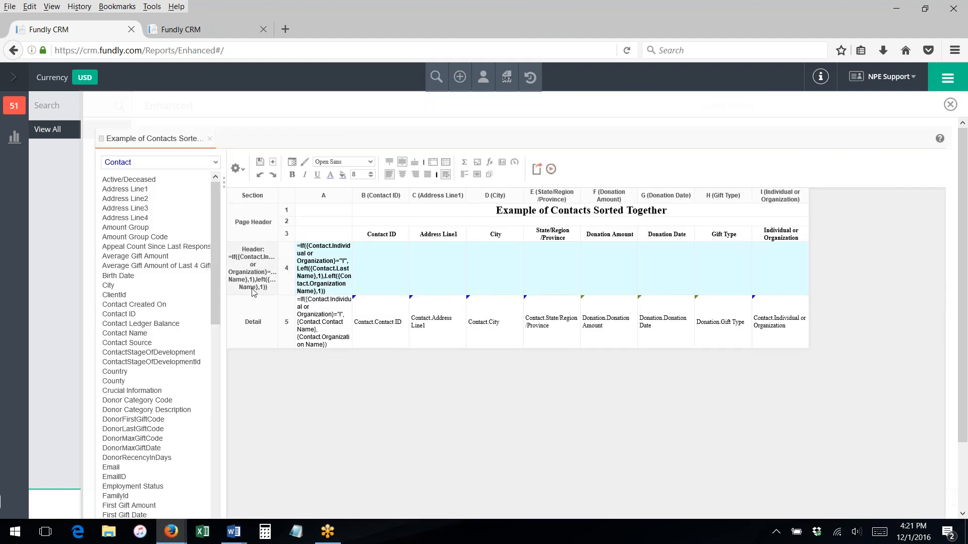
# Add a second group header that shows for each change of the If sort formula using the full {Contact.Last Name} or organization name
pyautogui.rightClick(256, 262)
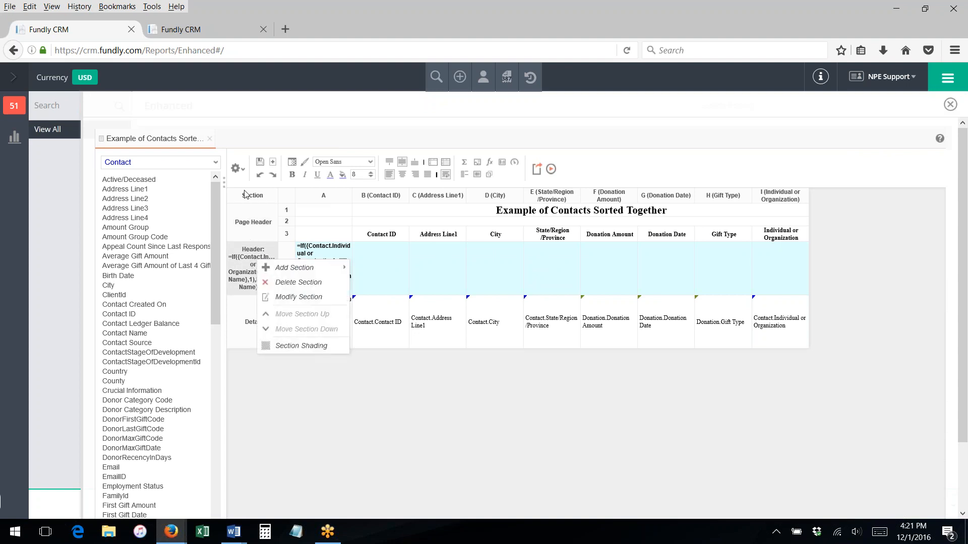
pyautogui.moveTo(285, 271)
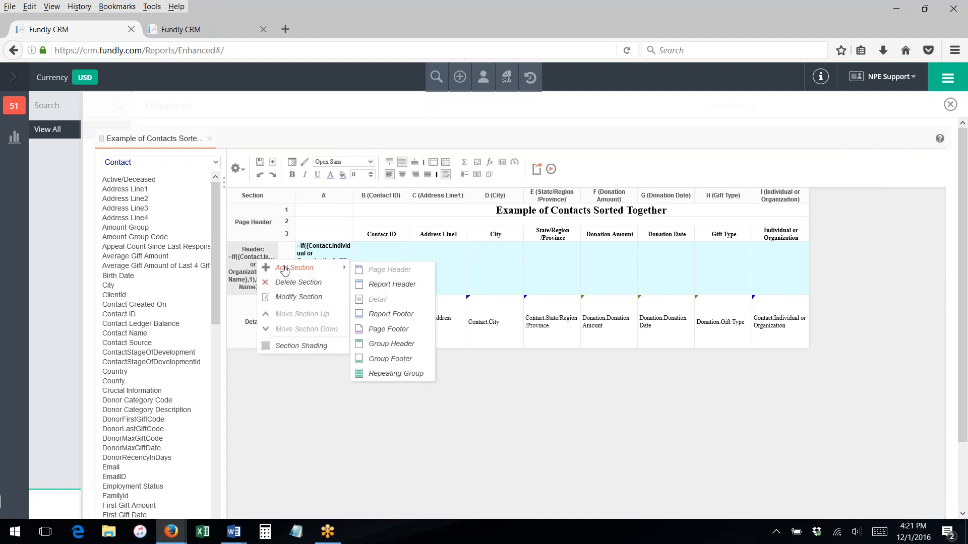
pyautogui.click(396, 347)
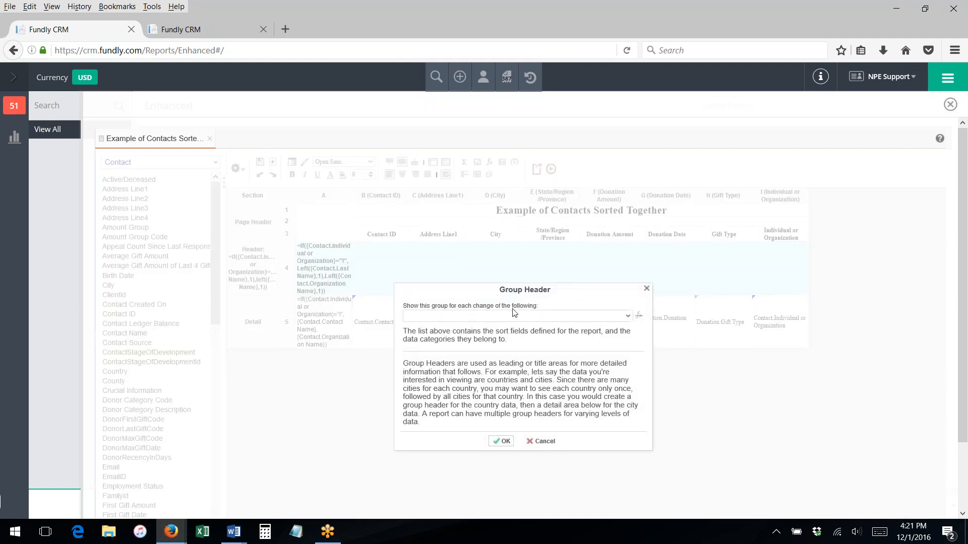
pyautogui.click(516, 315)
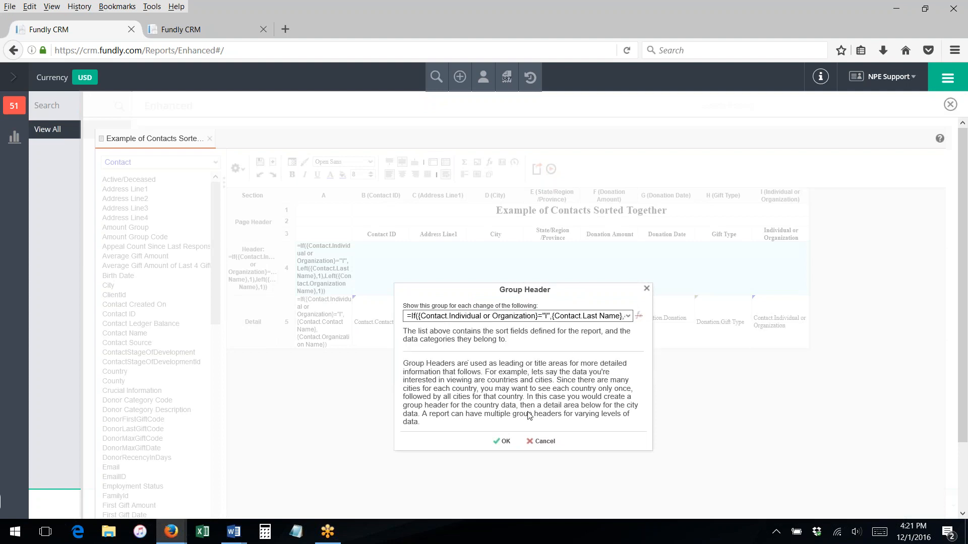
pyautogui.click(504, 442)
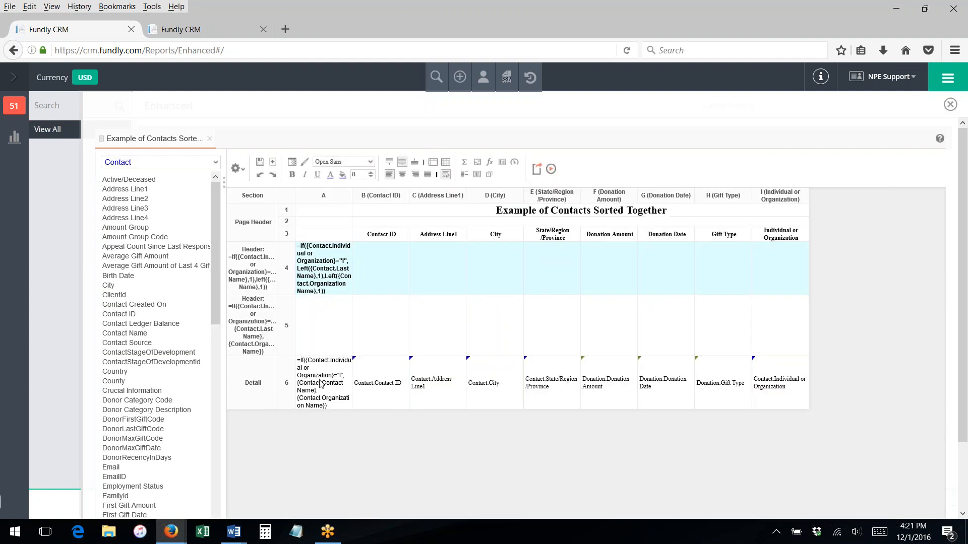
# Move the name formula, Contact ID, Address Line1, City, State/Region/Province and Individual or Organization from the detail row into the new group header row
pyautogui.click(321, 386)
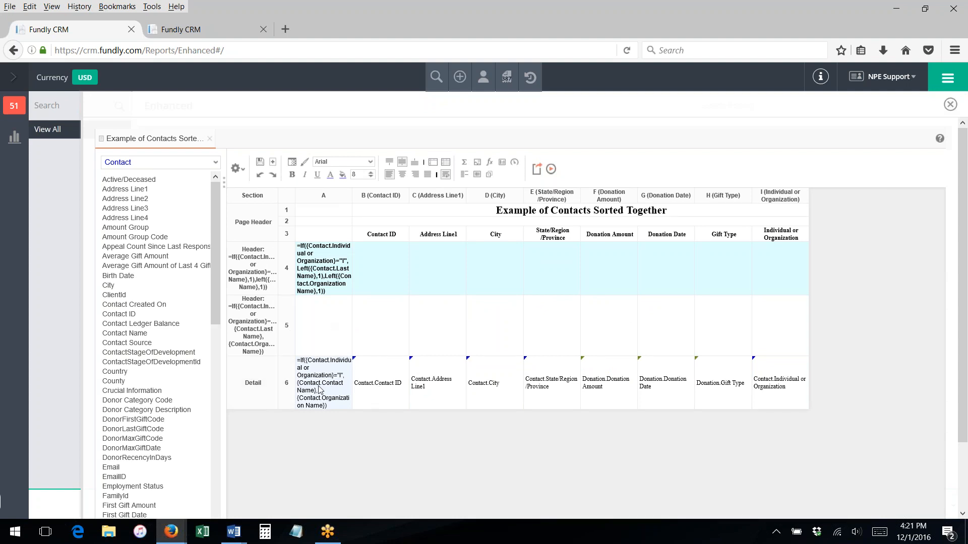
pyautogui.moveTo(318, 389); pyautogui.dragTo(319, 331)
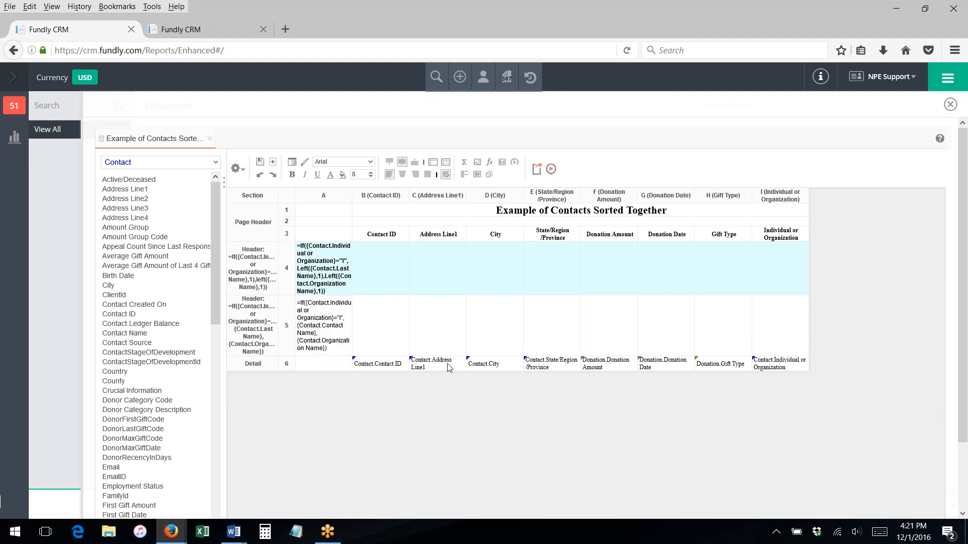
pyautogui.moveTo(433, 363); pyautogui.dragTo(440, 338)
pyautogui.moveTo(493, 366); pyautogui.dragTo(490, 328)
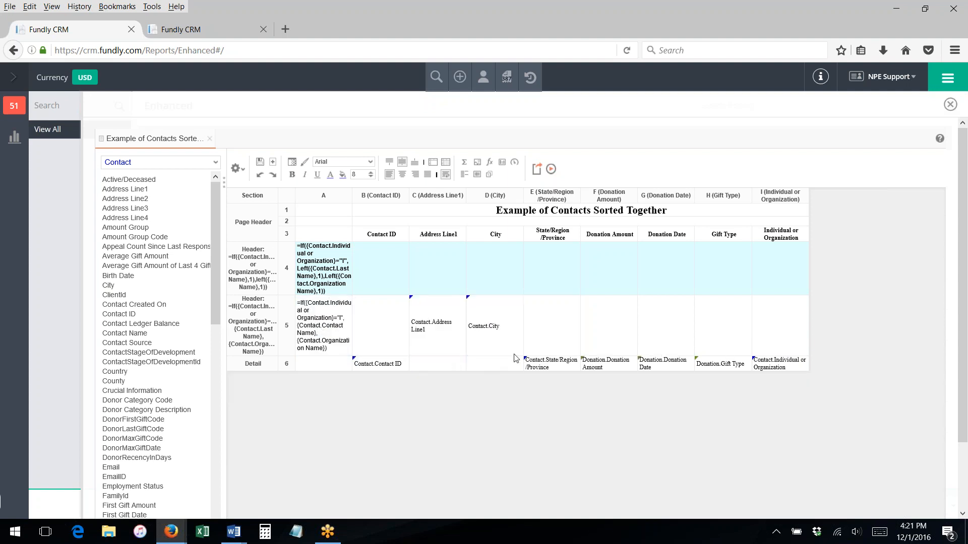
pyautogui.moveTo(546, 360); pyautogui.dragTo(543, 337)
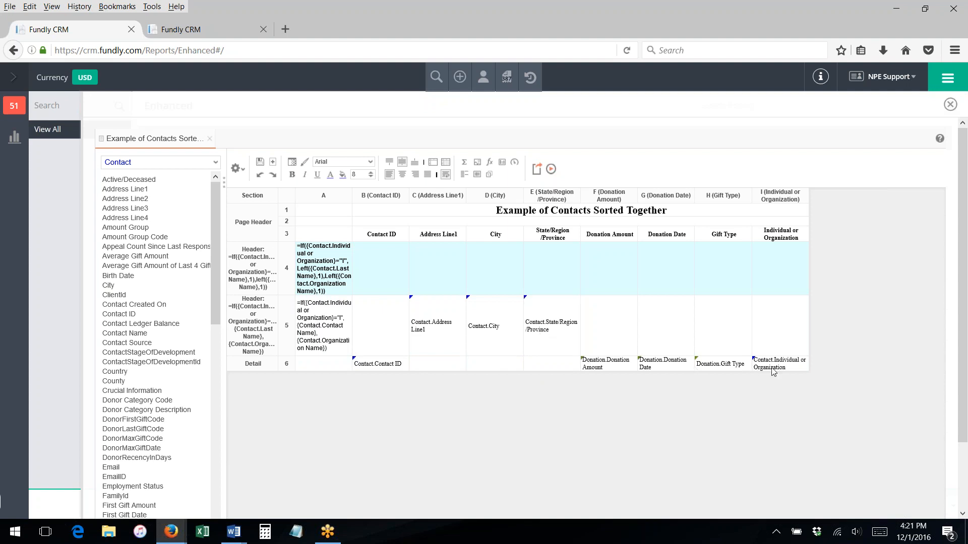
pyautogui.moveTo(783, 367); pyautogui.dragTo(784, 335)
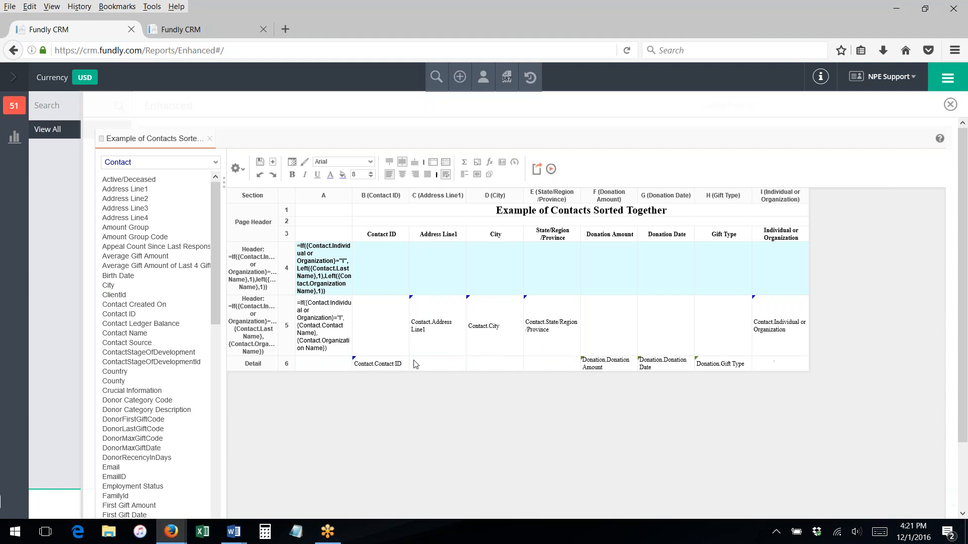
pyautogui.moveTo(384, 369); pyautogui.dragTo(387, 341)
# Run the report and examine how donations are grouped under each contact and letter divider on pages 1 and 2
pyautogui.click(551, 169)
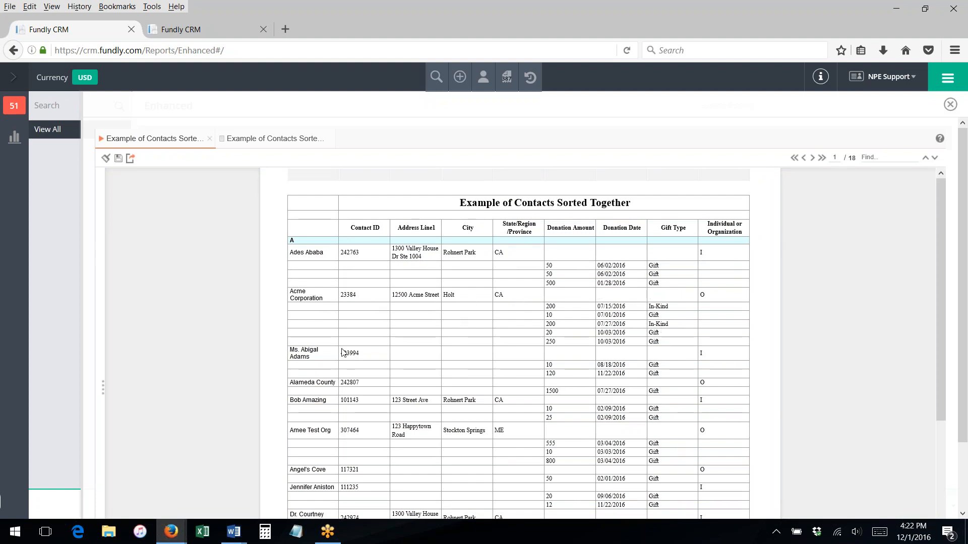
pyautogui.scroll(-1, 343, 353)
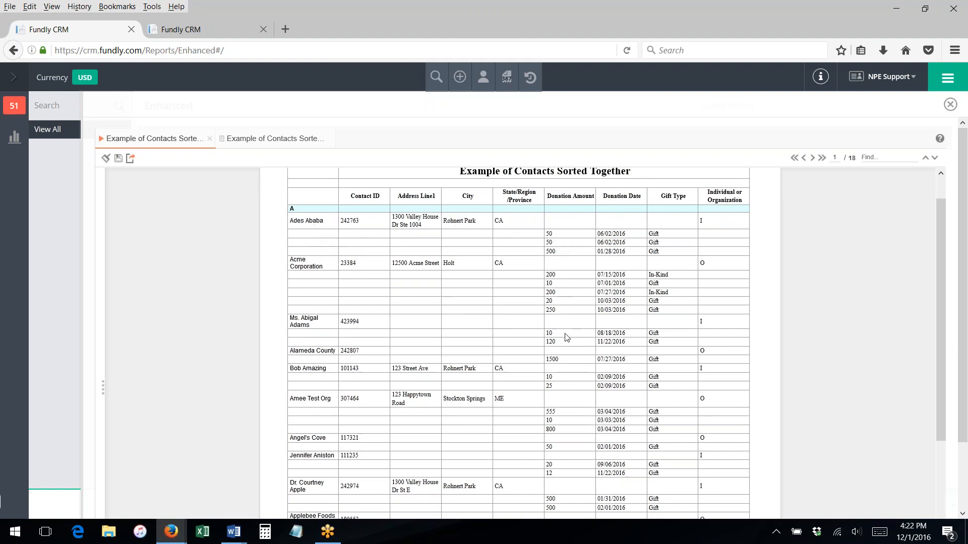
pyautogui.scroll(-3, 361, 302)
pyautogui.scroll(-3, 381, 305)
pyautogui.scroll(7, 356, 316)
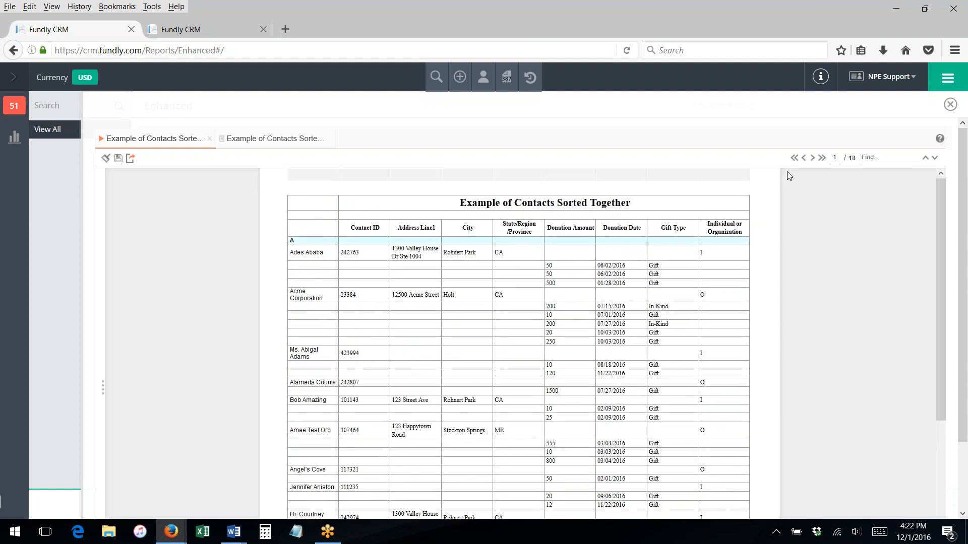
pyautogui.click(811, 160)
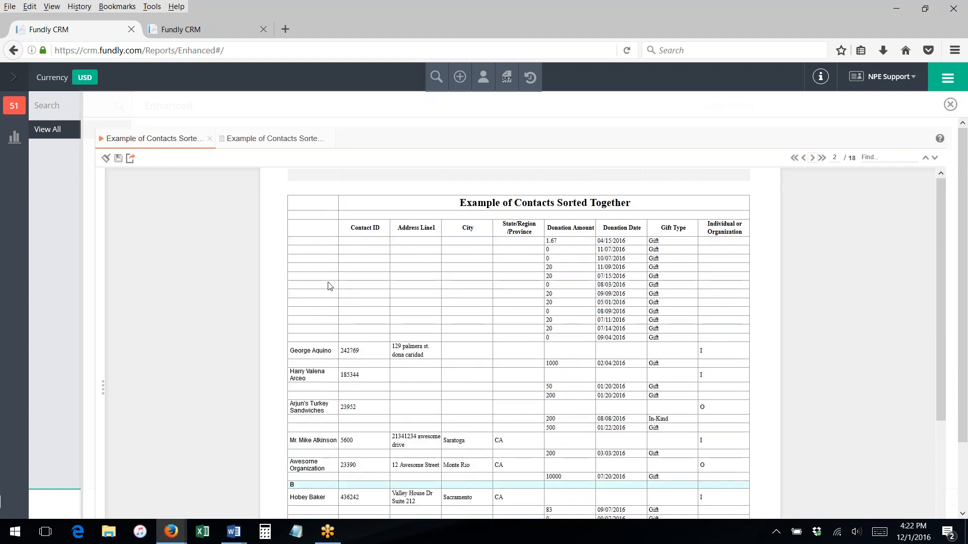
pyautogui.scroll(-9, 361, 331)
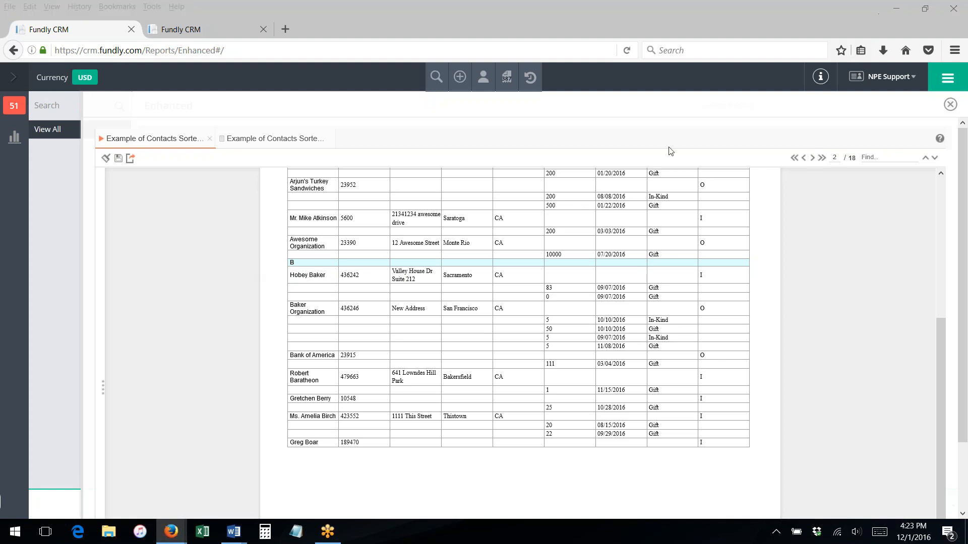
pyautogui.click(459, 316)
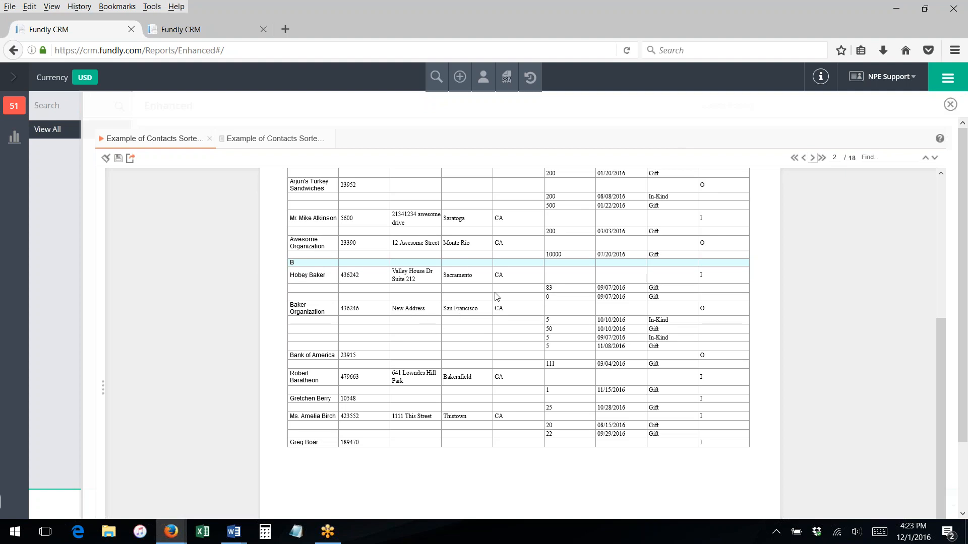